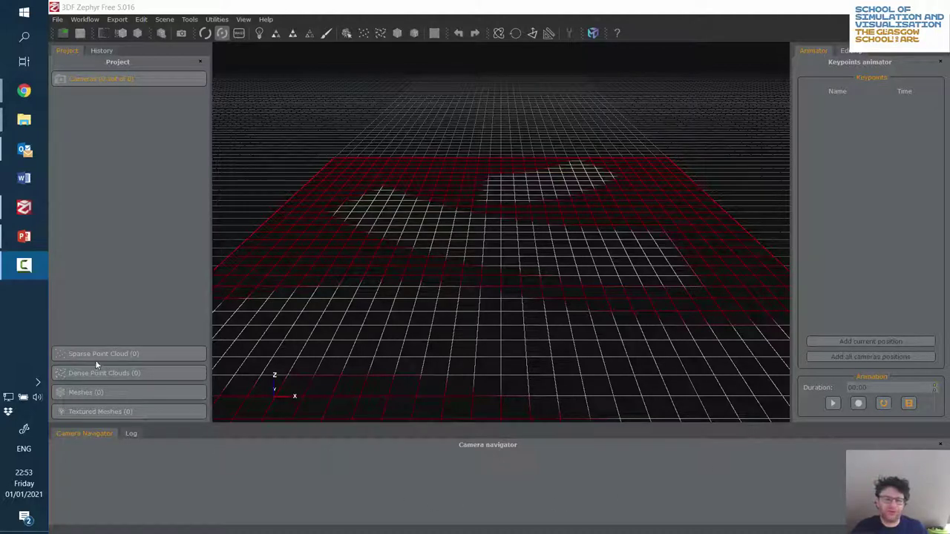
pyautogui.click(243, 20)
pyautogui.moveTo(276, 21)
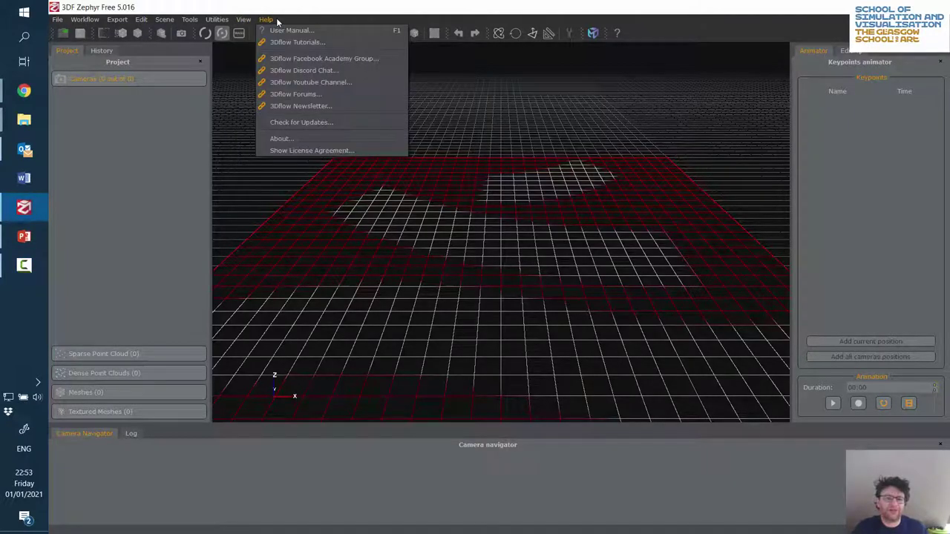
pyautogui.click(274, 20)
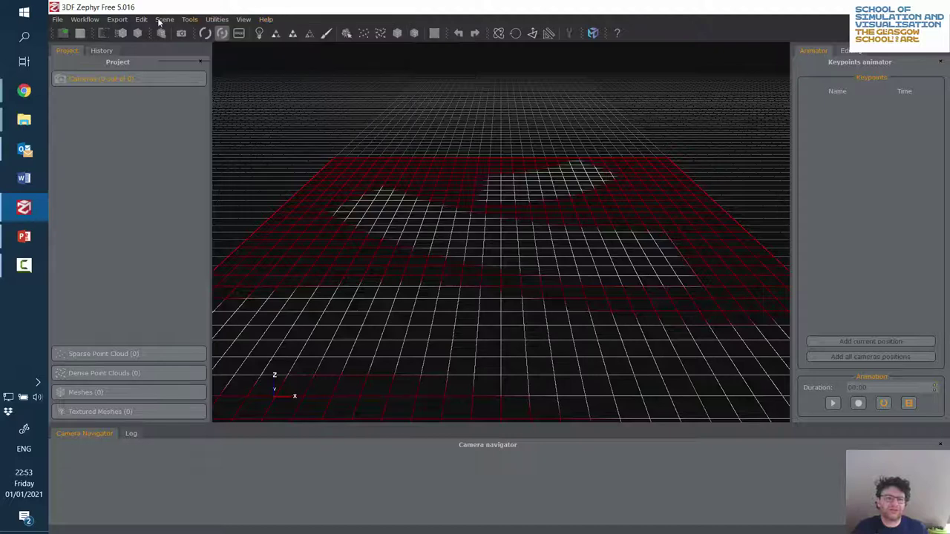
pyautogui.click(85, 20)
# - Set the interface font size to 16 in the application's appearance options
pyautogui.moveTo(190, 20)
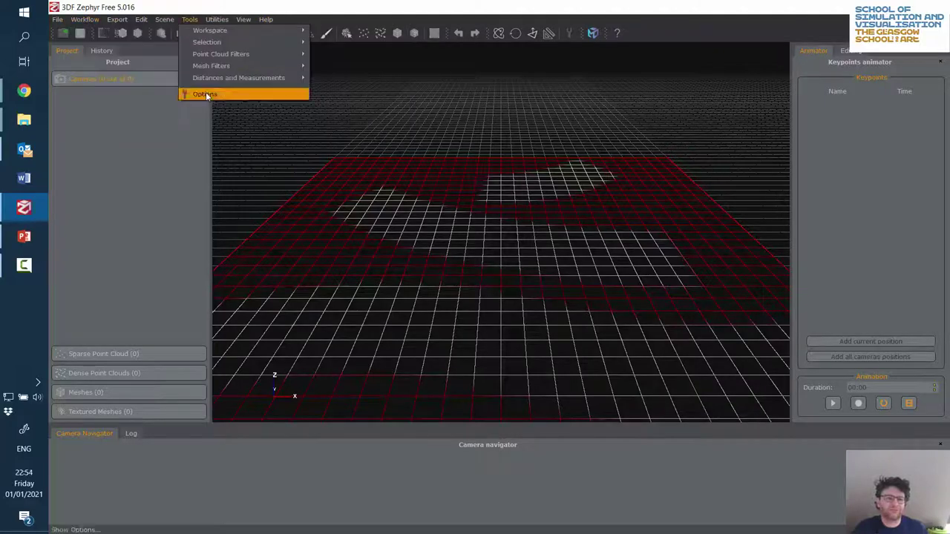
pyautogui.click(197, 95)
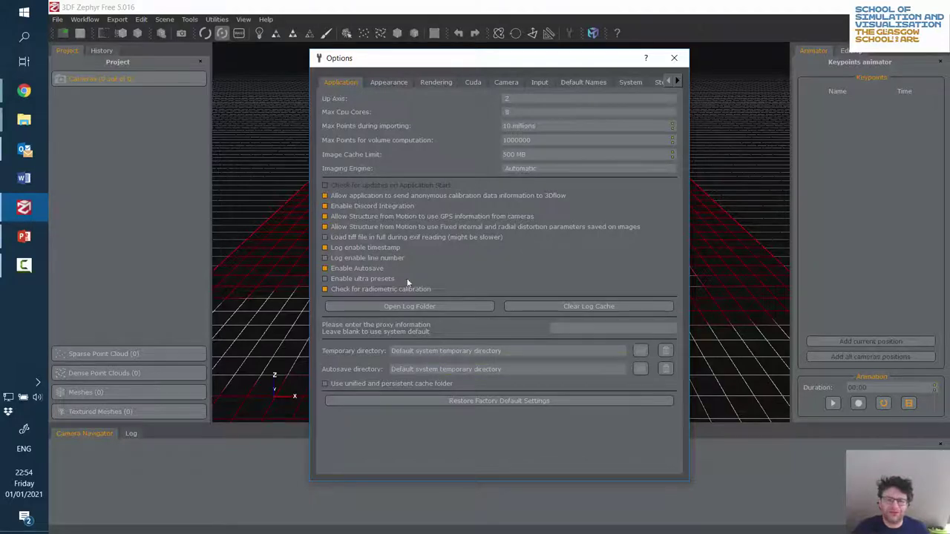
pyautogui.click(379, 84)
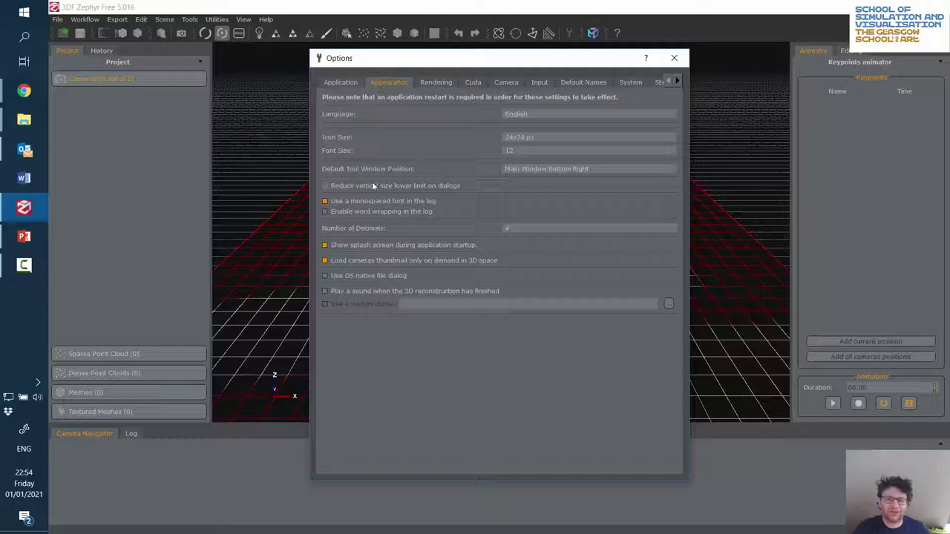
pyautogui.click(552, 151)
pyautogui.click(516, 183)
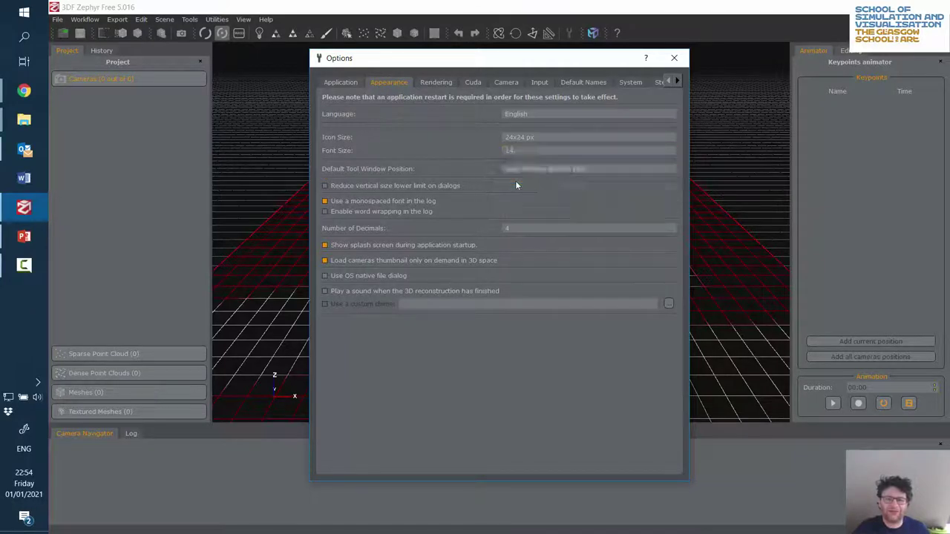
pyautogui.click(517, 152)
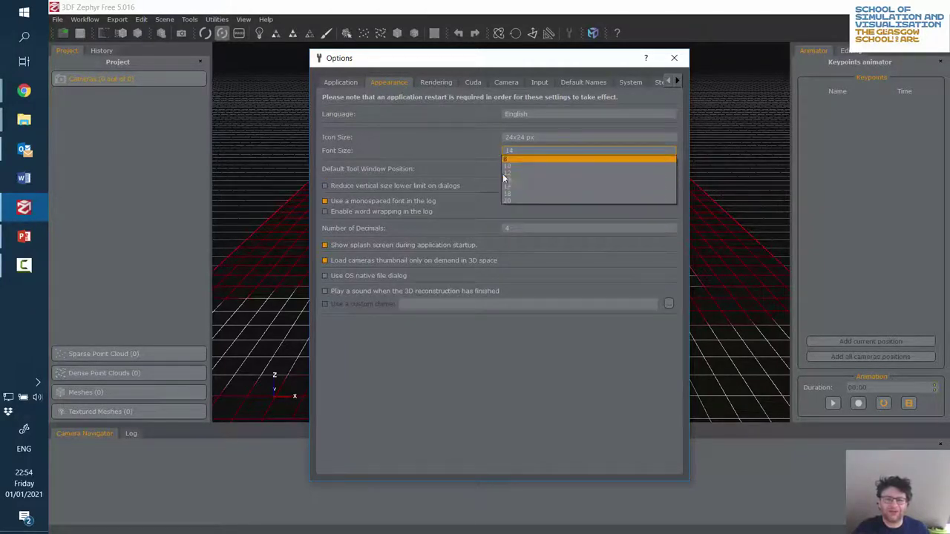
pyautogui.click(507, 186)
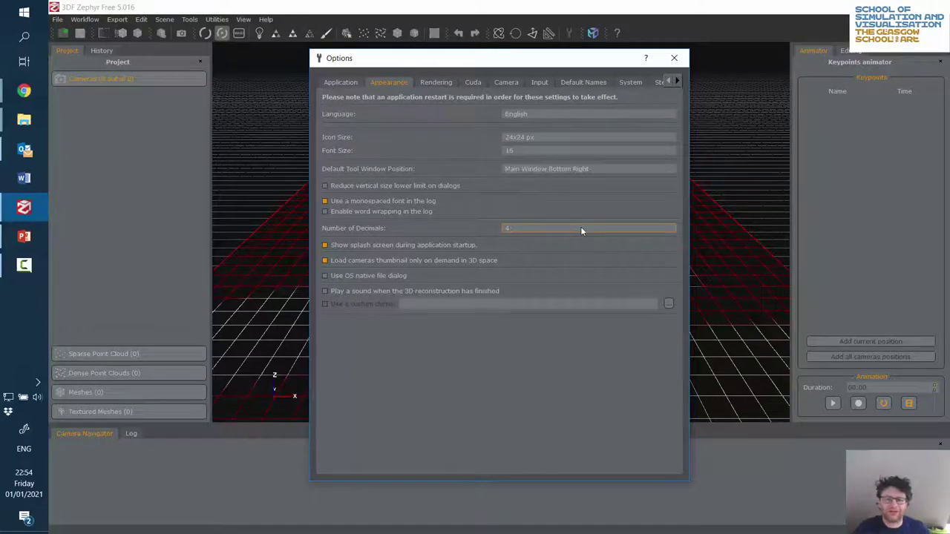
# - Set the interface icon size to 32x32 px and close the application options
pyautogui.click(550, 138)
pyautogui.click(534, 158)
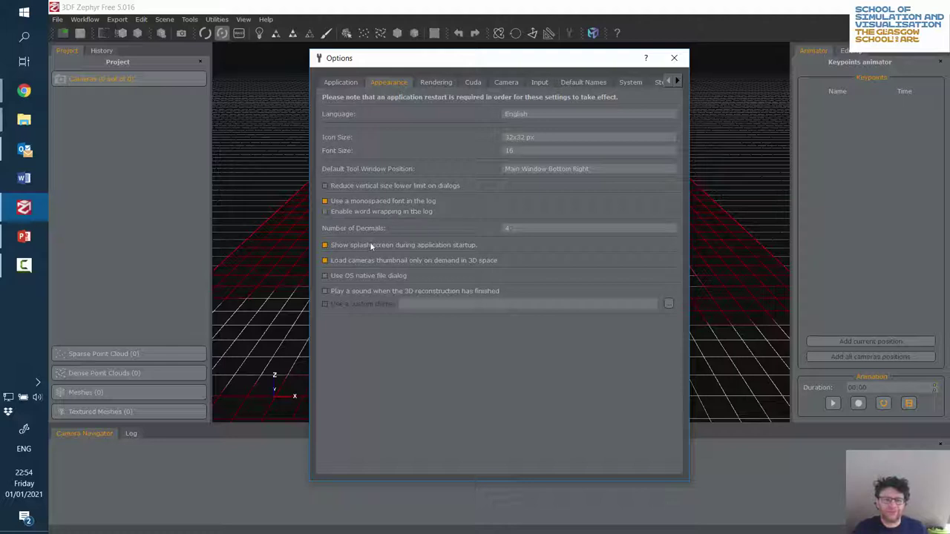
pyautogui.click(677, 80)
pyautogui.click(668, 62)
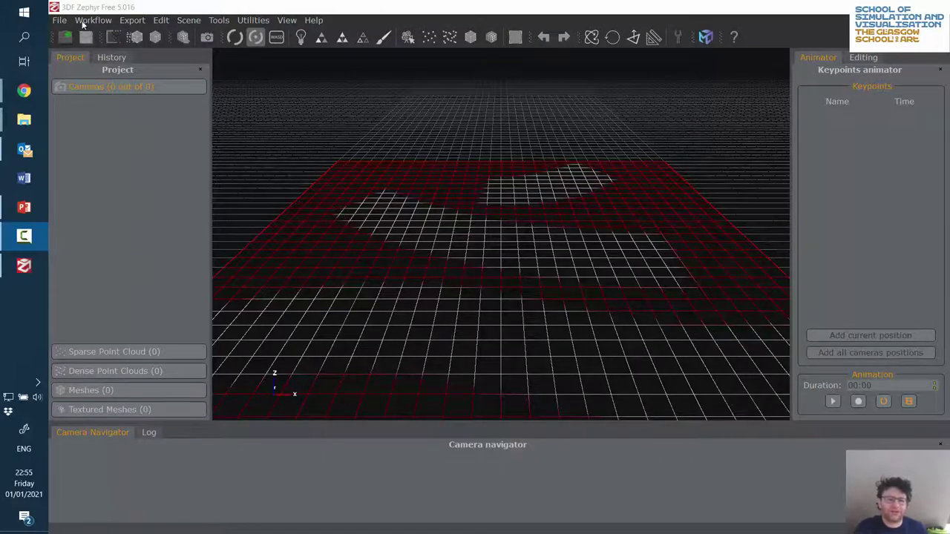
# - Start a new project with 3D model computation, texture computation and image masking enabled
pyautogui.click(59, 20)
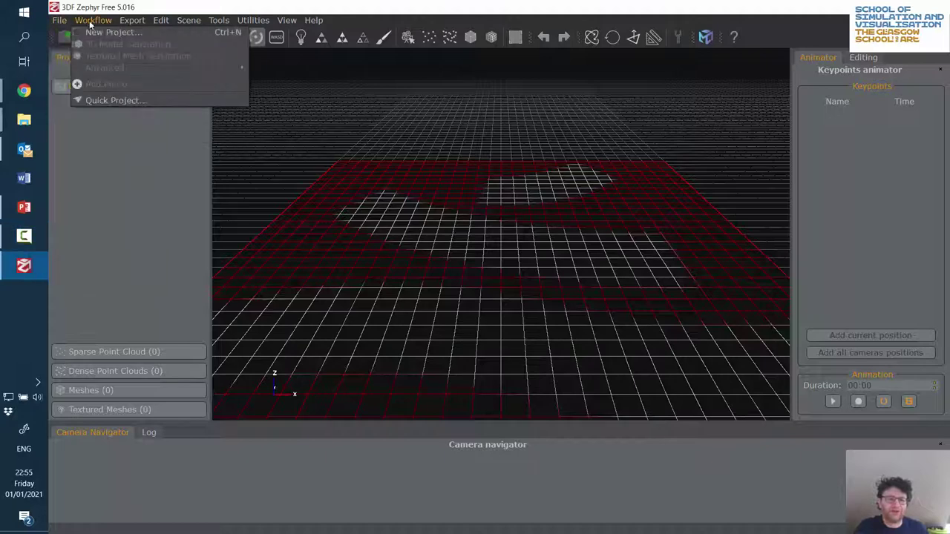
pyautogui.click(93, 32)
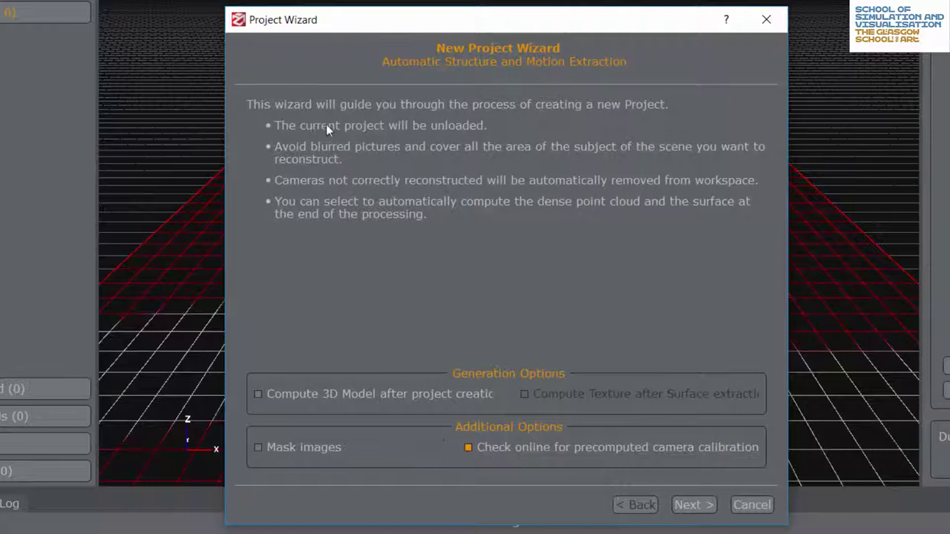
pyautogui.click(258, 395)
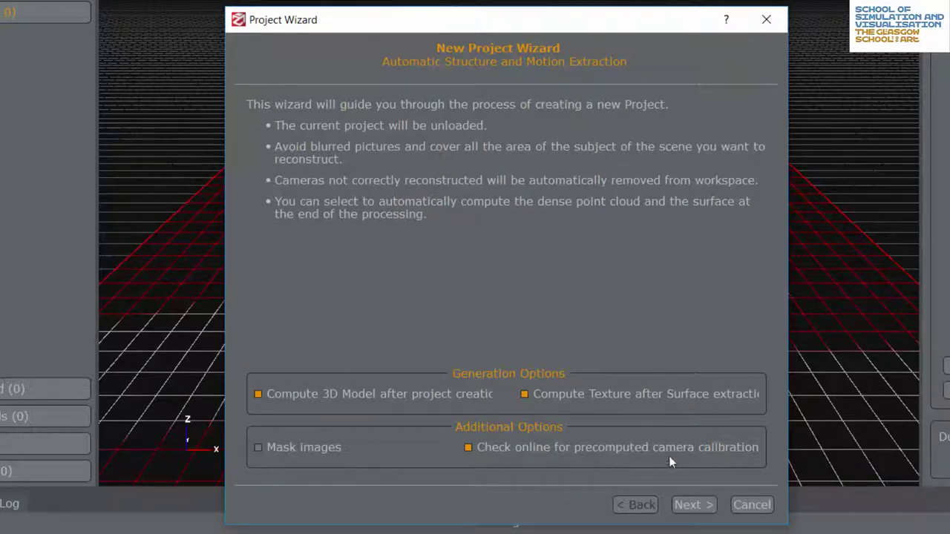
pyautogui.click(257, 447)
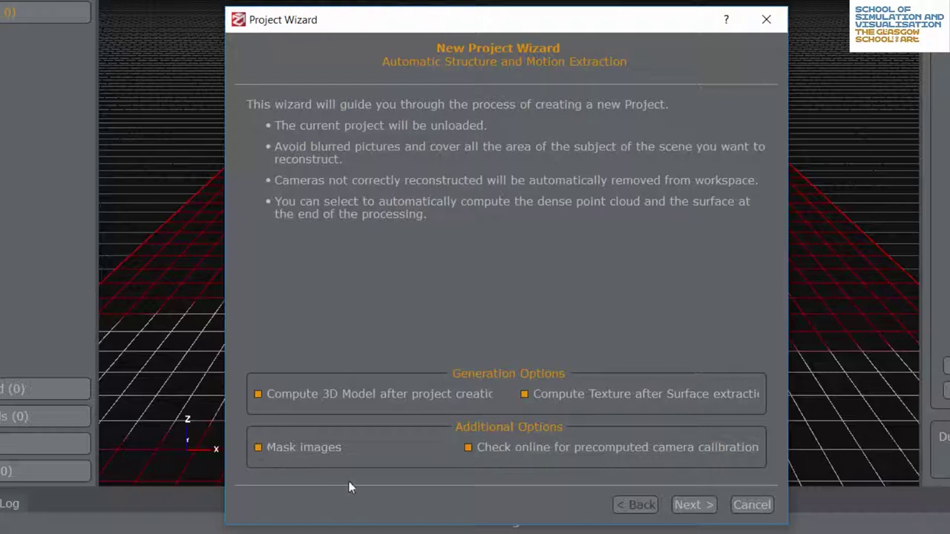
# - Add the statue photos from D:/Pictures/Photogrammetry/isabella to the project and continue to the masking setup
pyautogui.click(692, 505)
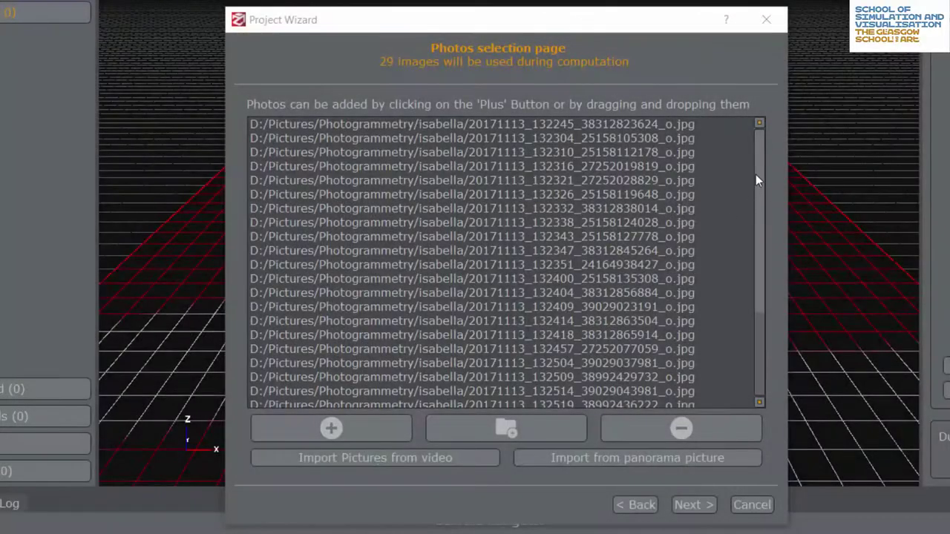
pyautogui.moveTo(757, 194); pyautogui.dragTo(758, 141)
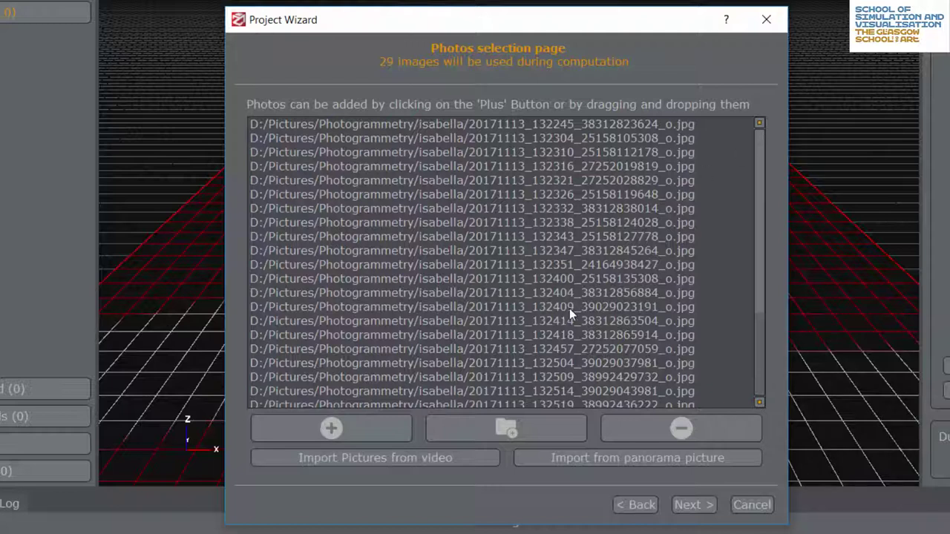
pyautogui.click(691, 508)
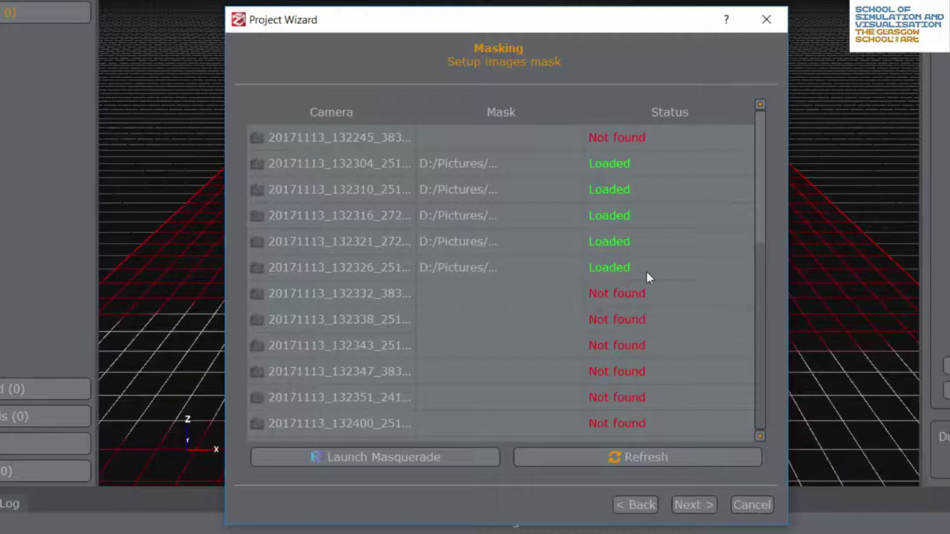
# - Review the photos' mask statuses, launch 3DF Masquerade and view the existing mask on photo 20171113_132304
pyautogui.scroll(-6, 646, 275)
pyautogui.scroll(6, 635, 308)
pyautogui.click(381, 463)
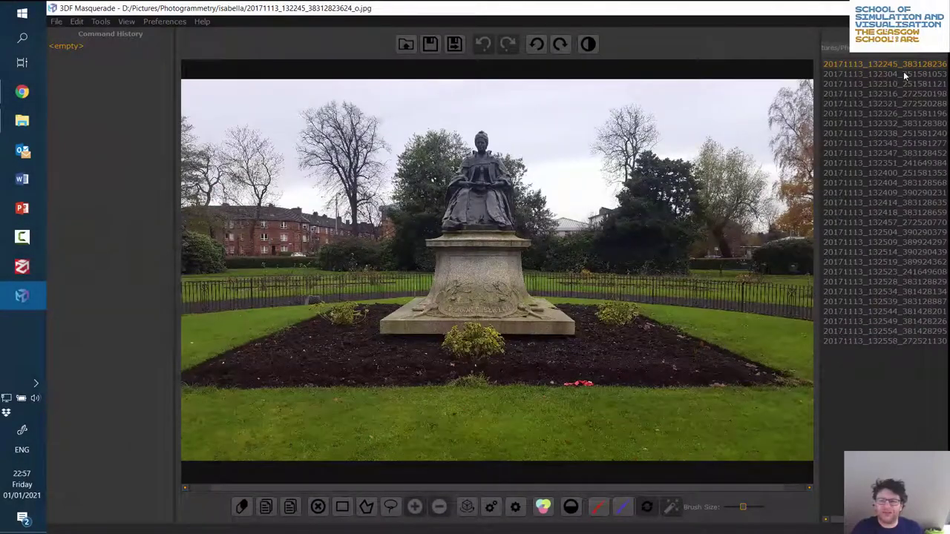
pyautogui.click(898, 74)
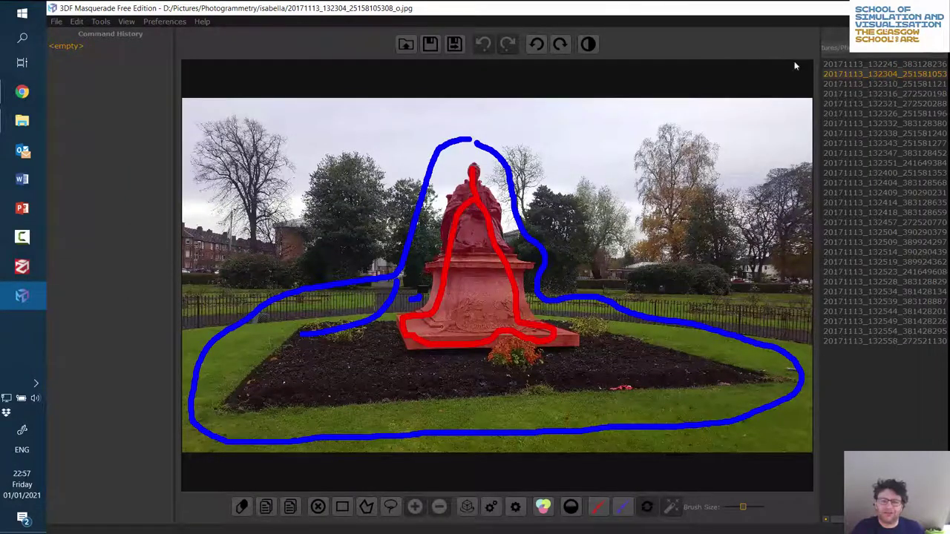
# - In photo 20171113_132245, mark the statue and pedestal with foreground strokes and outline them with a background stroke
pyautogui.click(853, 66)
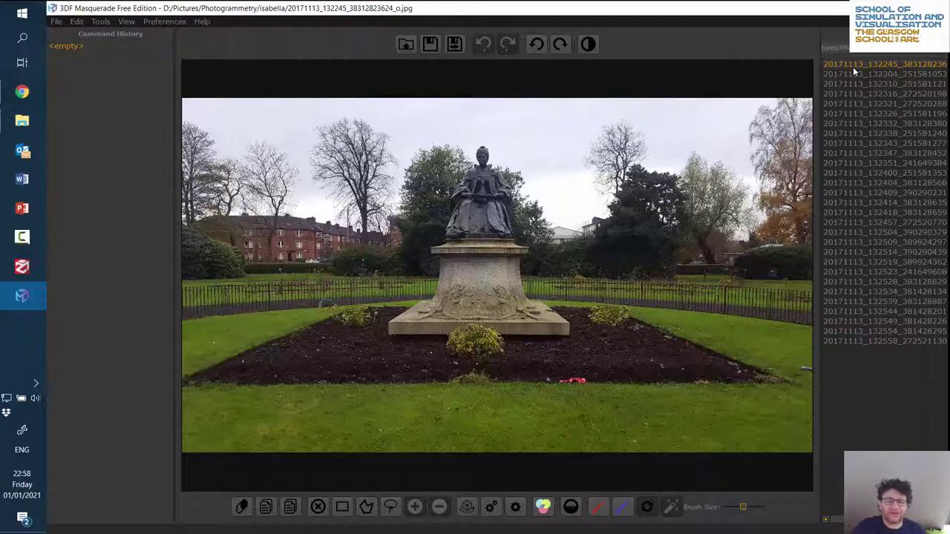
pyautogui.click(597, 511)
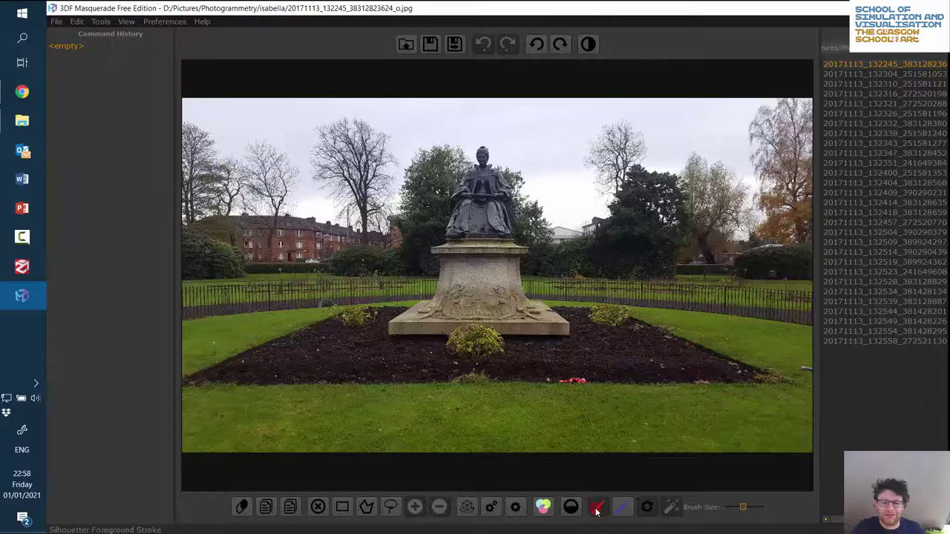
pyautogui.click(648, 509)
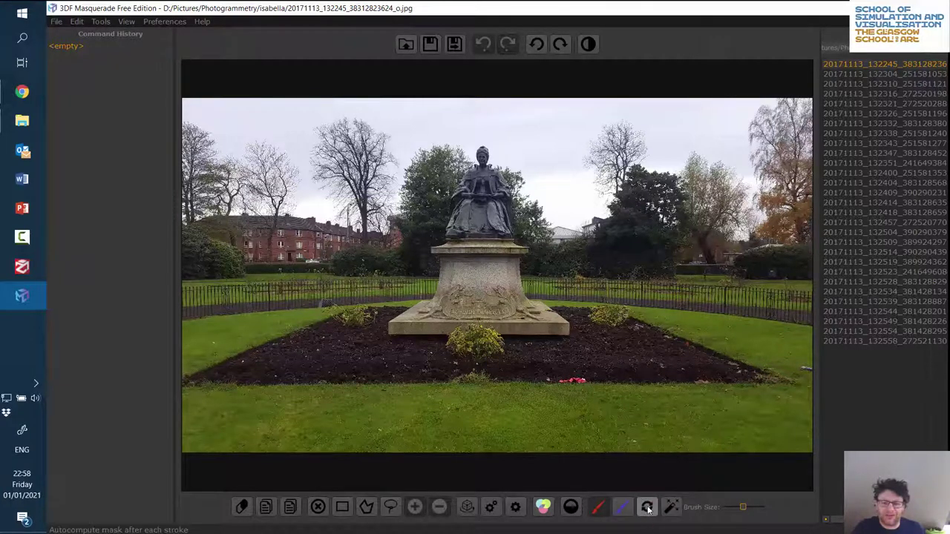
pyautogui.click(647, 512)
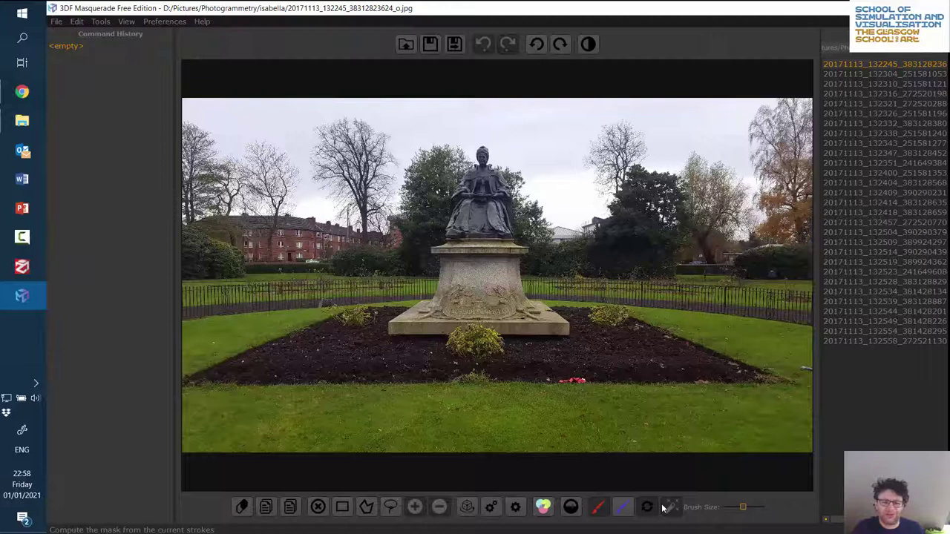
pyautogui.click(595, 508)
pyautogui.moveTo(482, 167)
pyautogui.mouseDown()
pyautogui.moveTo(483, 188)
pyautogui.moveTo(479, 245)
pyautogui.moveTo(459, 253)
pyautogui.moveTo(452, 296)
pyautogui.moveTo(412, 318)
pyautogui.moveTo(414, 326)
pyautogui.moveTo(493, 320)
pyautogui.moveTo(548, 332)
pyautogui.moveTo(536, 310)
pyautogui.moveTo(505, 291)
pyautogui.moveTo(487, 196)
pyautogui.mouseUp()
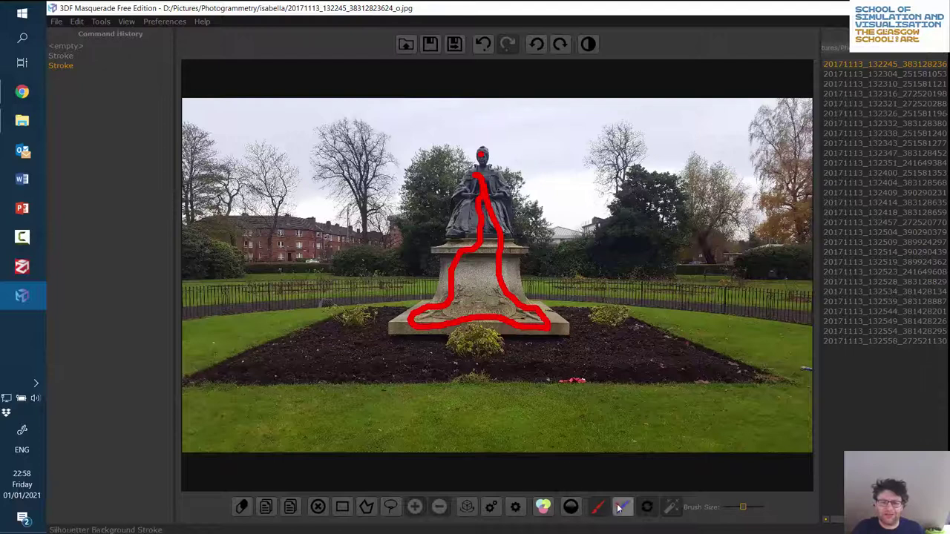
pyautogui.moveTo(483, 130)
pyautogui.mouseDown()
pyautogui.moveTo(517, 157)
pyautogui.moveTo(545, 244)
pyautogui.moveTo(543, 275)
pyautogui.moveTo(576, 308)
pyautogui.moveTo(583, 365)
pyautogui.moveTo(470, 386)
pyautogui.moveTo(360, 360)
pyautogui.moveTo(386, 302)
pyautogui.moveTo(419, 272)
pyautogui.moveTo(413, 221)
pyautogui.moveTo(429, 159)
pyautogui.moveTo(468, 134)
pyautogui.mouseUp()
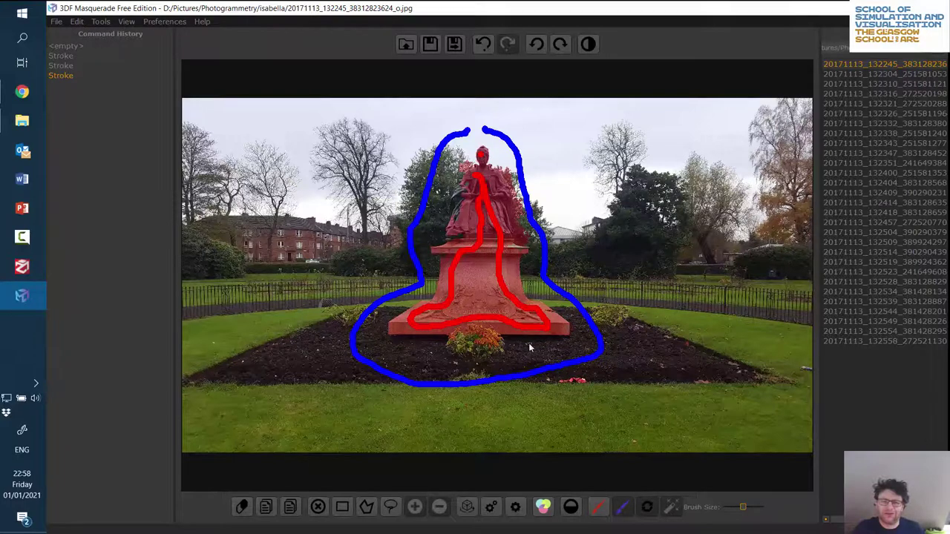
# - Add short foreground strokes on the unmasked parts of the statue's left sleeve, cloak and base
pyautogui.scroll(2, 462, 176)
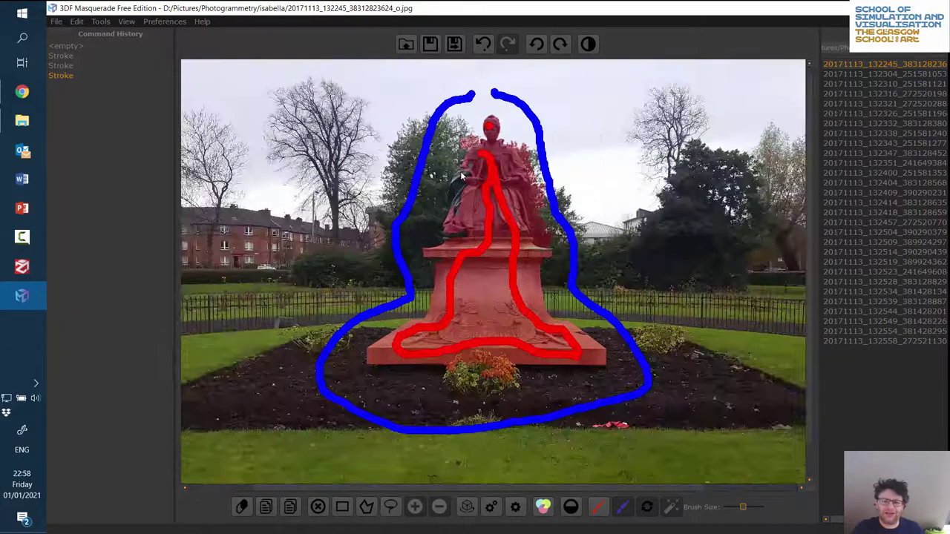
pyautogui.scroll(3, 461, 176)
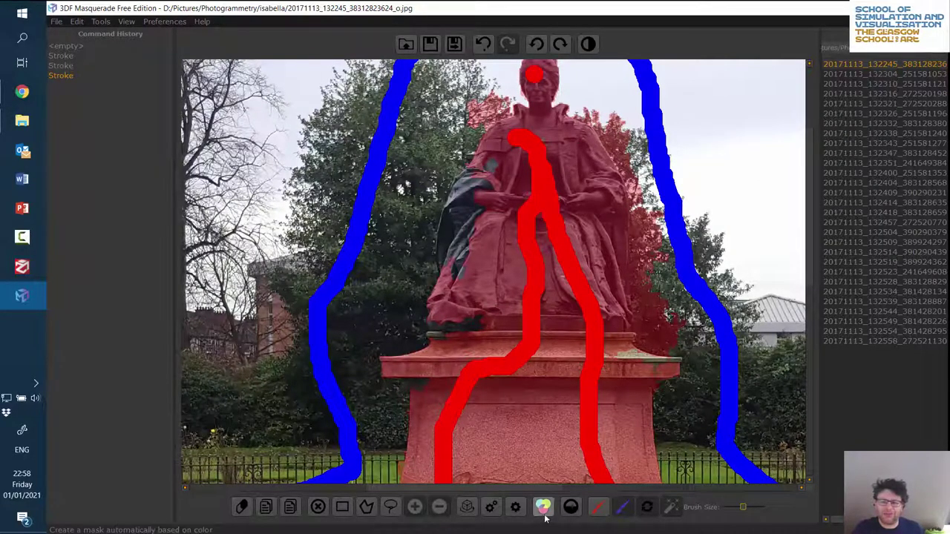
pyautogui.click(622, 507)
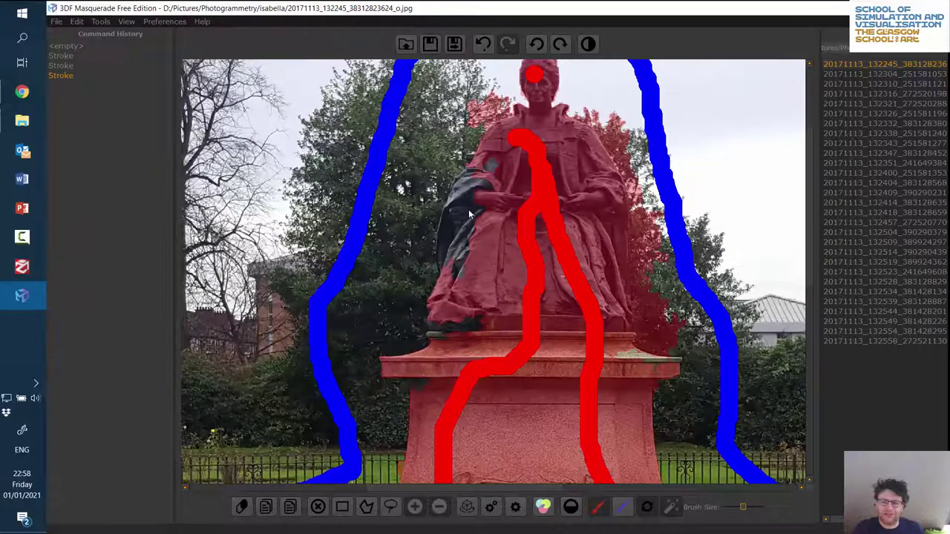
pyautogui.click(470, 211)
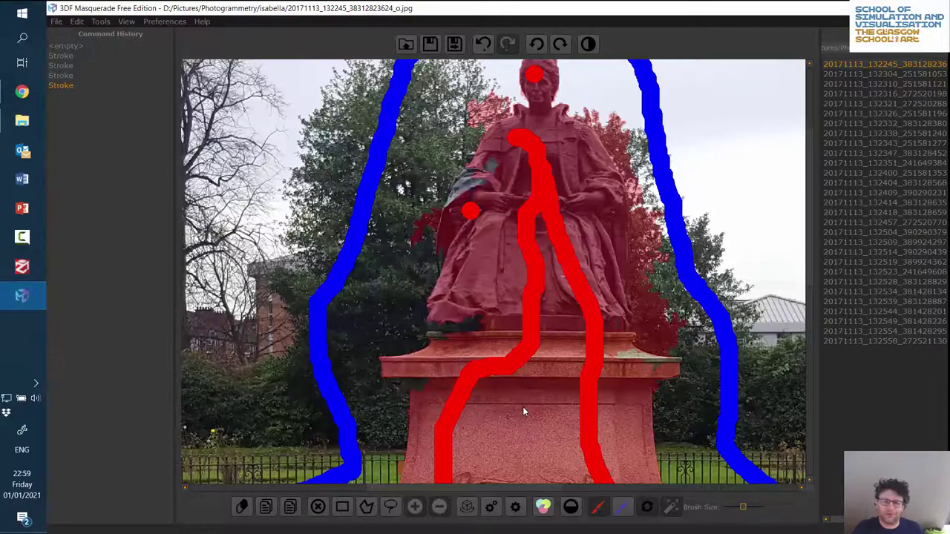
pyautogui.click(471, 325)
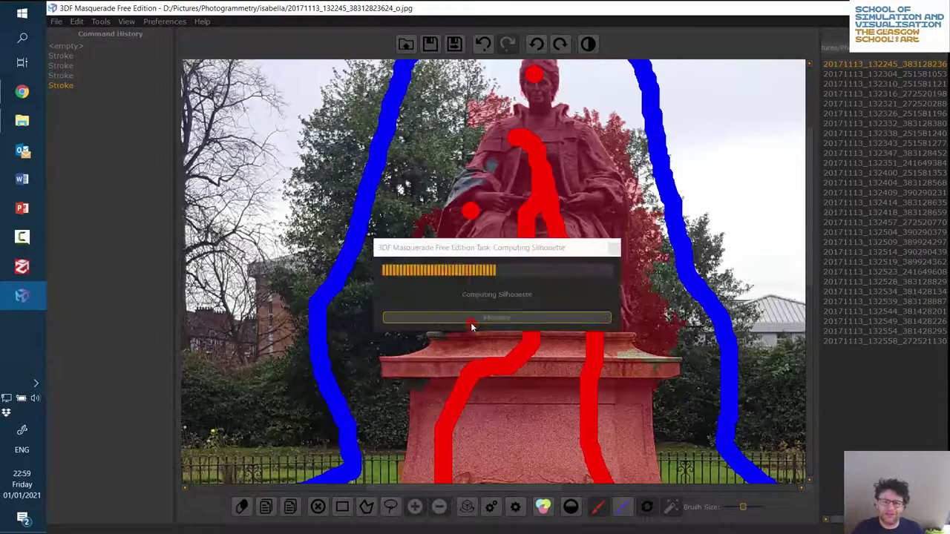
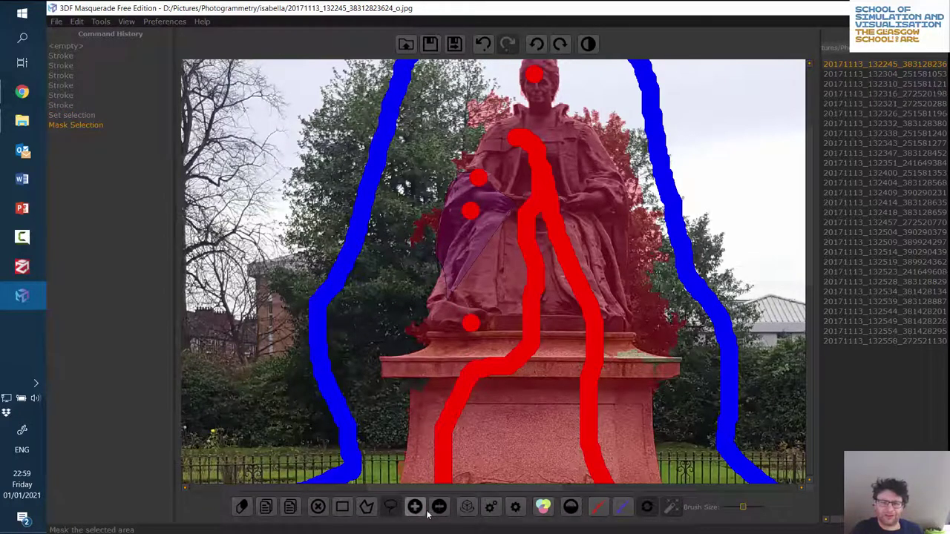
# - Mask the lassoed area on the statue's left sleeve and the unmasked area beneath the pedestal's left ledge
pyautogui.click(415, 507)
pyautogui.scroll(2, 436, 386)
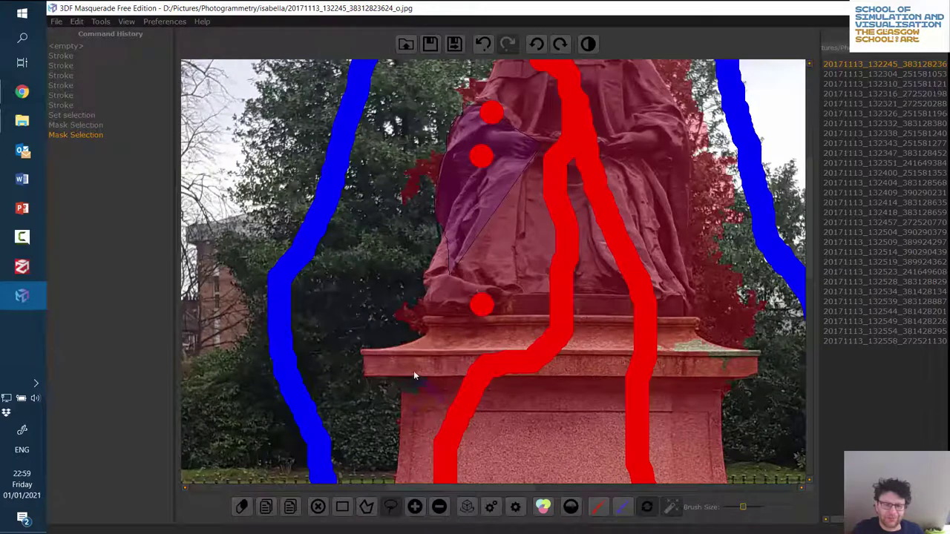
pyautogui.moveTo(403, 371); pyautogui.dragTo(403, 405)
pyautogui.click(415, 507)
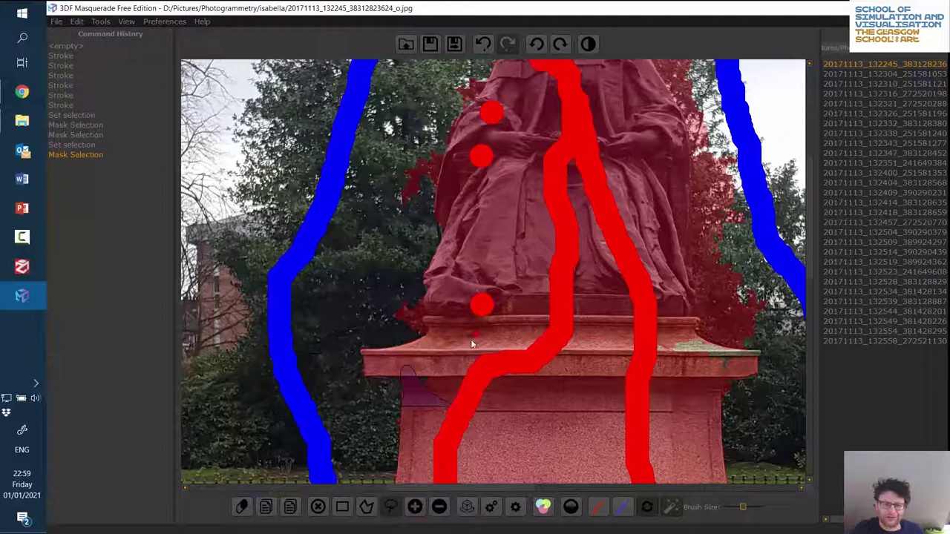
pyautogui.moveTo(395, 378); pyautogui.dragTo(420, 436)
pyautogui.click(416, 507)
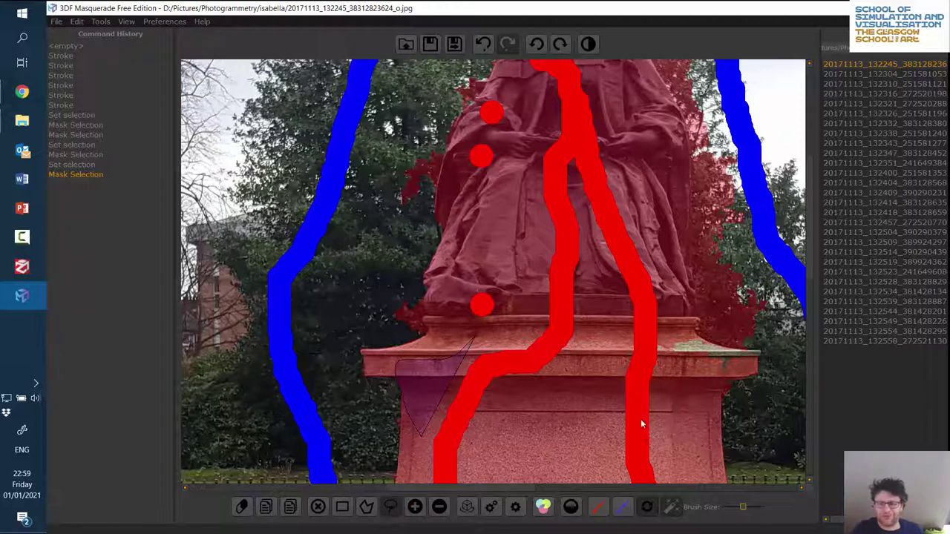
# - Lasso the unmasked patch on the pedestal's right ledge and mask it
pyautogui.moveTo(750, 381)
pyautogui.mouseDown()
pyautogui.moveTo(757, 362)
pyautogui.moveTo(742, 351)
pyautogui.moveTo(609, 330)
pyautogui.mouseUp()
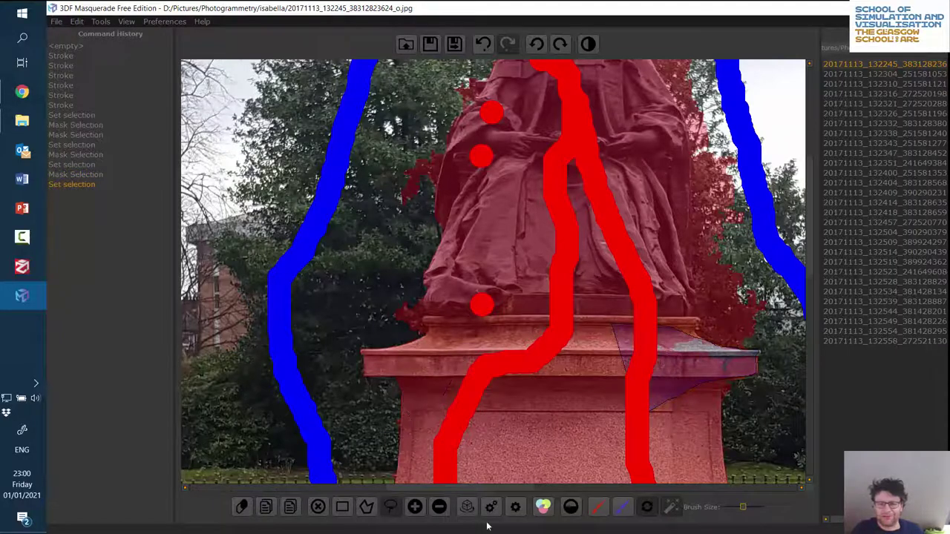
pyautogui.click(438, 507)
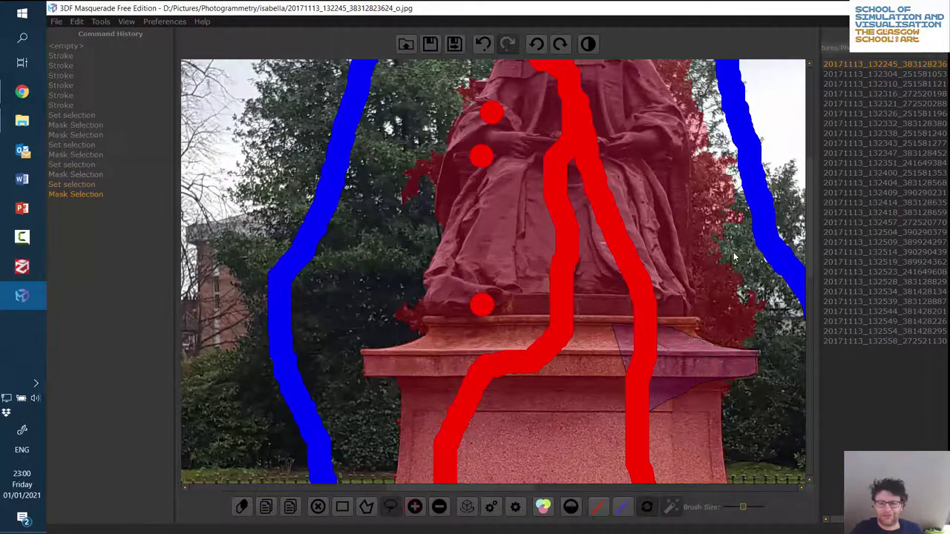
pyautogui.scroll(2, 706, 245)
pyautogui.scroll(-2, 707, 245)
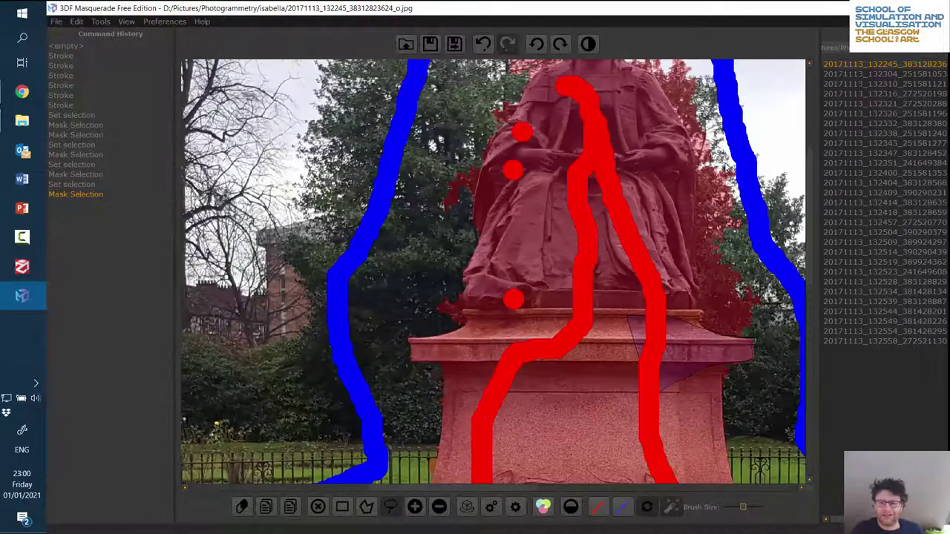
# - Add a short background stroke in the trees right of the statue and unmask the lassoed foliage between the cloak and that stroke
pyautogui.click(622, 506)
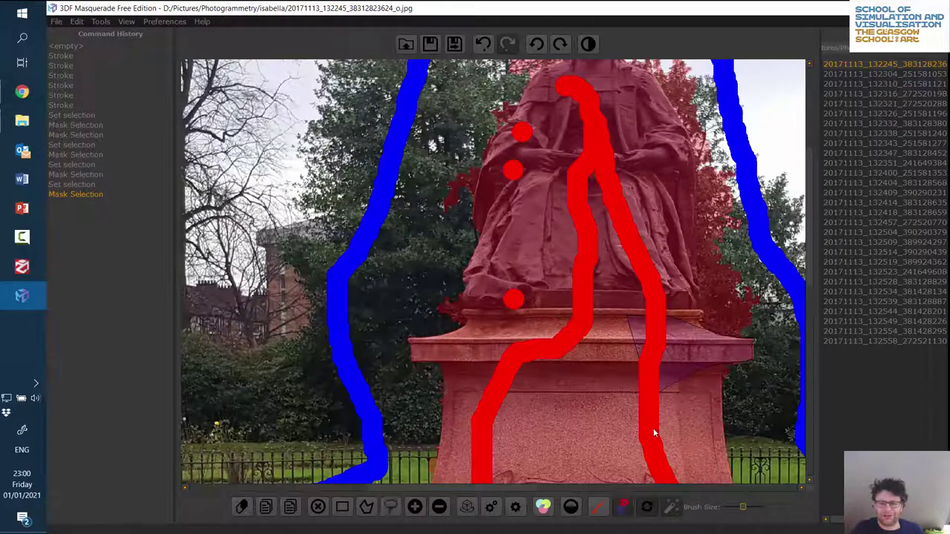
pyautogui.click(748, 267)
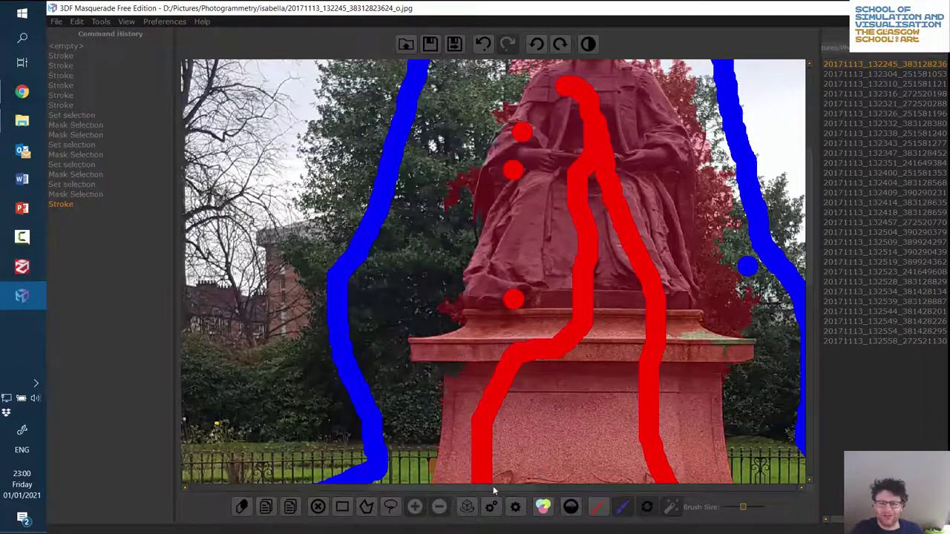
pyautogui.click(391, 507)
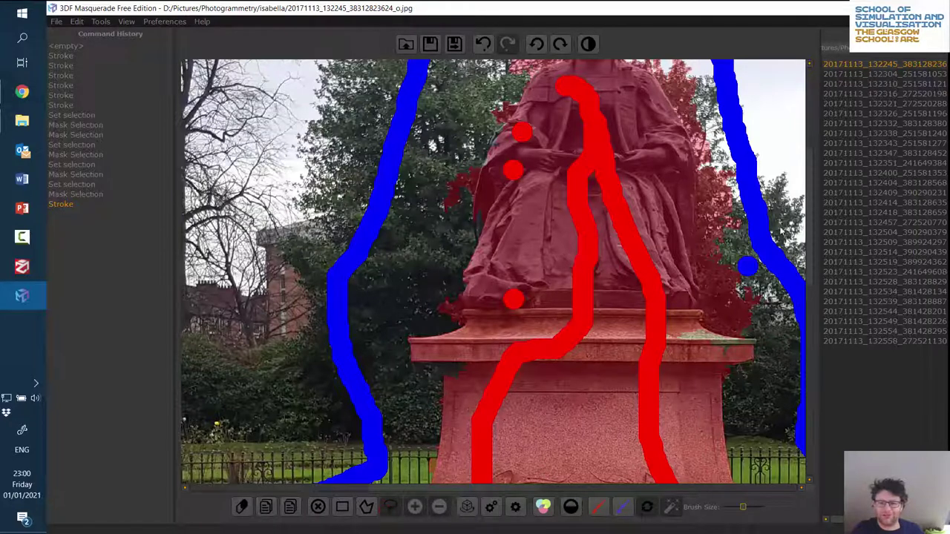
pyautogui.moveTo(753, 181)
pyautogui.mouseDown()
pyautogui.moveTo(705, 138)
pyautogui.moveTo(701, 149)
pyautogui.moveTo(723, 174)
pyautogui.moveTo(701, 182)
pyautogui.moveTo(699, 207)
pyautogui.mouseUp()
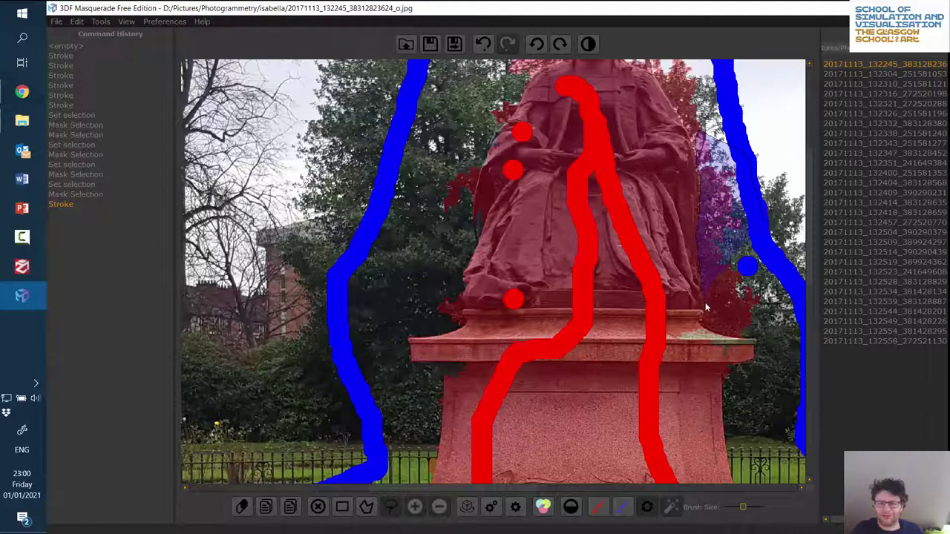
pyautogui.moveTo(713, 329)
pyautogui.mouseDown()
pyautogui.moveTo(739, 330)
pyautogui.moveTo(768, 349)
pyautogui.mouseUp()
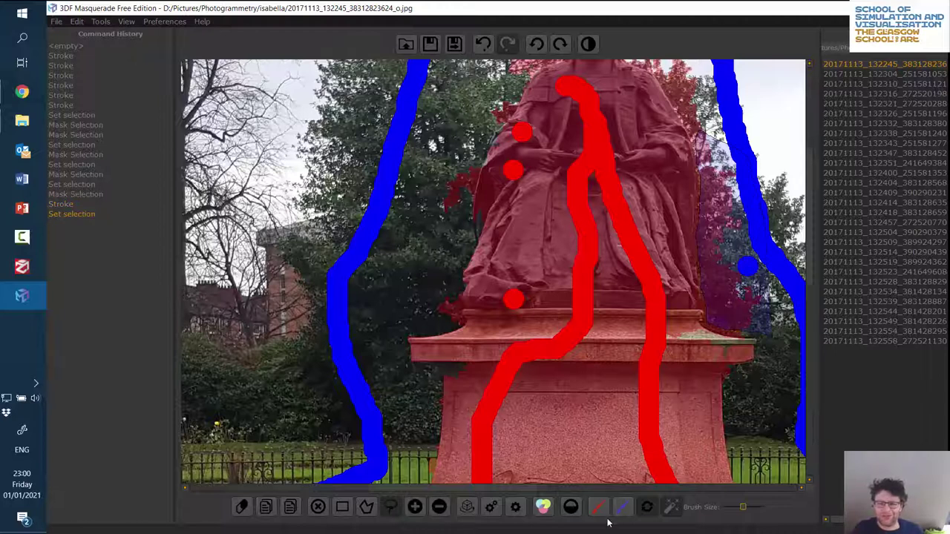
pyautogui.click(438, 508)
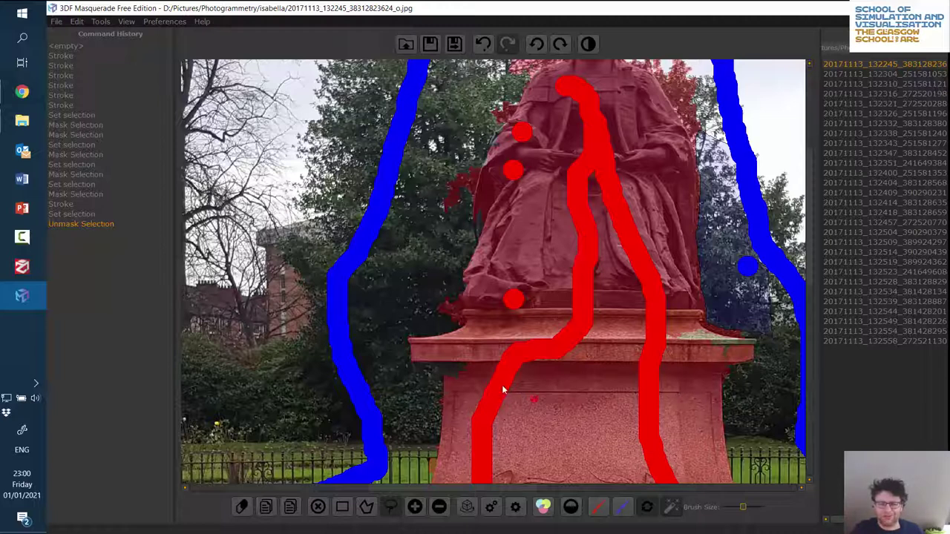
# - Mask the lassoed gaps beneath the pedestal's left ledge and along its right ledge
pyautogui.click(443, 383)
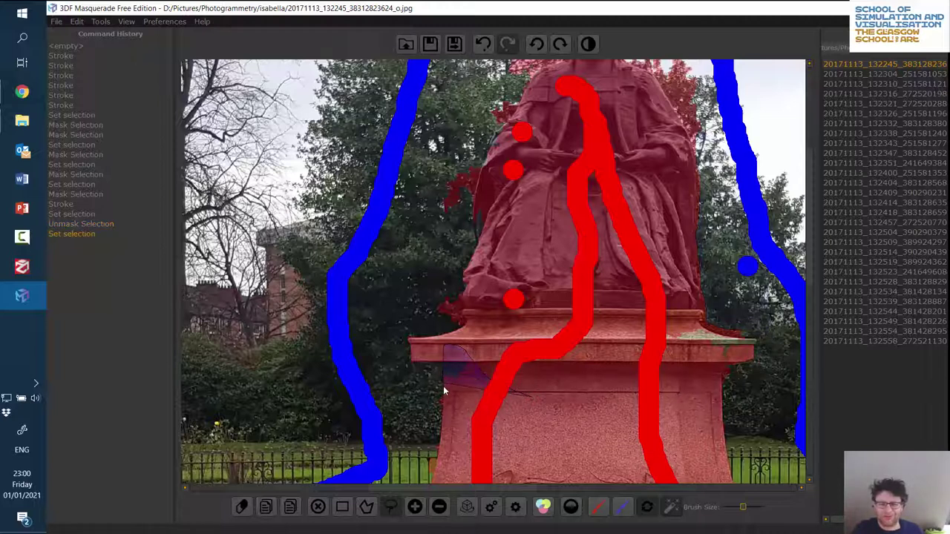
pyautogui.click(415, 507)
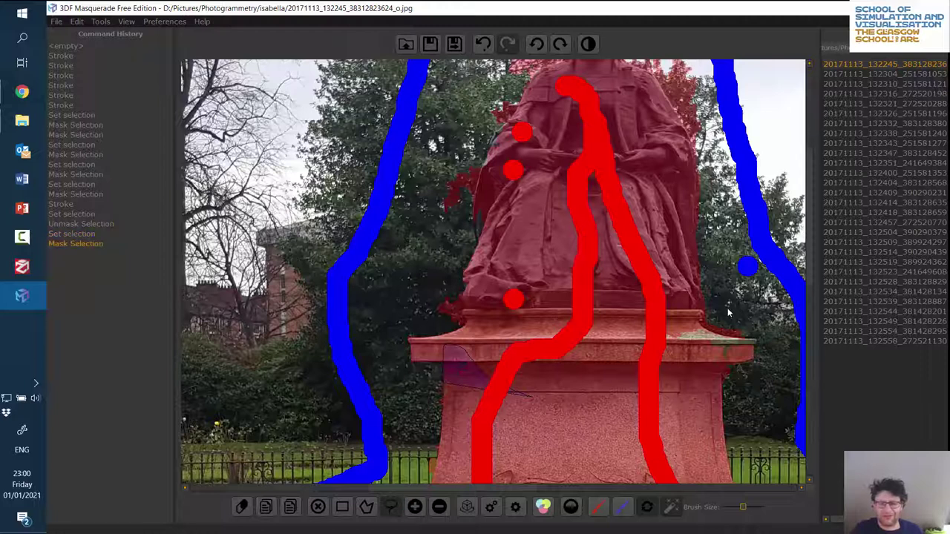
pyautogui.moveTo(756, 361)
pyautogui.mouseDown()
pyautogui.moveTo(756, 345)
pyautogui.moveTo(646, 312)
pyautogui.mouseUp()
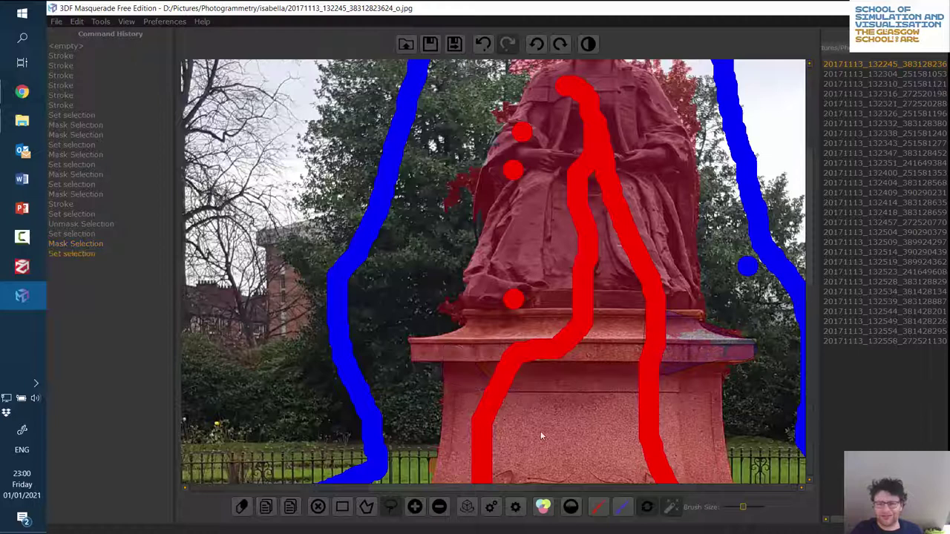
pyautogui.click(414, 507)
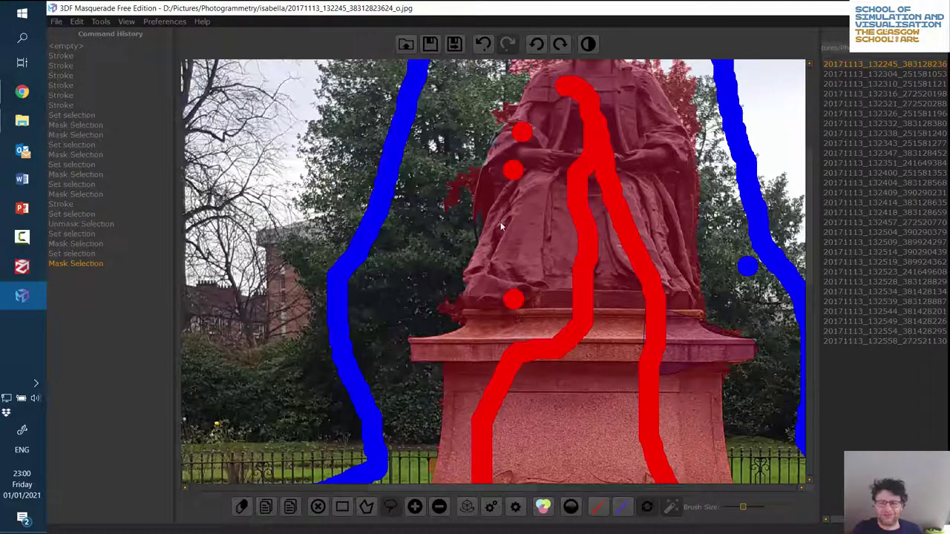
# - Mask the lassoed areas on the sleeve and cloak edge at the left side of the statue
pyautogui.moveTo(526, 129)
pyautogui.mouseDown()
pyautogui.moveTo(548, 156)
pyautogui.moveTo(544, 134)
pyautogui.moveTo(514, 122)
pyautogui.moveTo(496, 134)
pyautogui.moveTo(480, 192)
pyautogui.mouseUp()
pyautogui.click(415, 507)
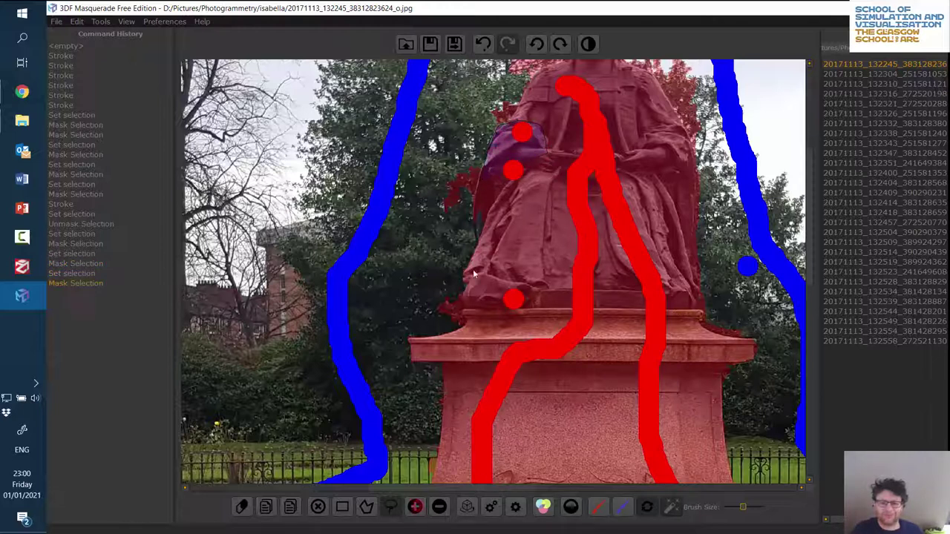
pyautogui.click(480, 171)
pyautogui.click(414, 507)
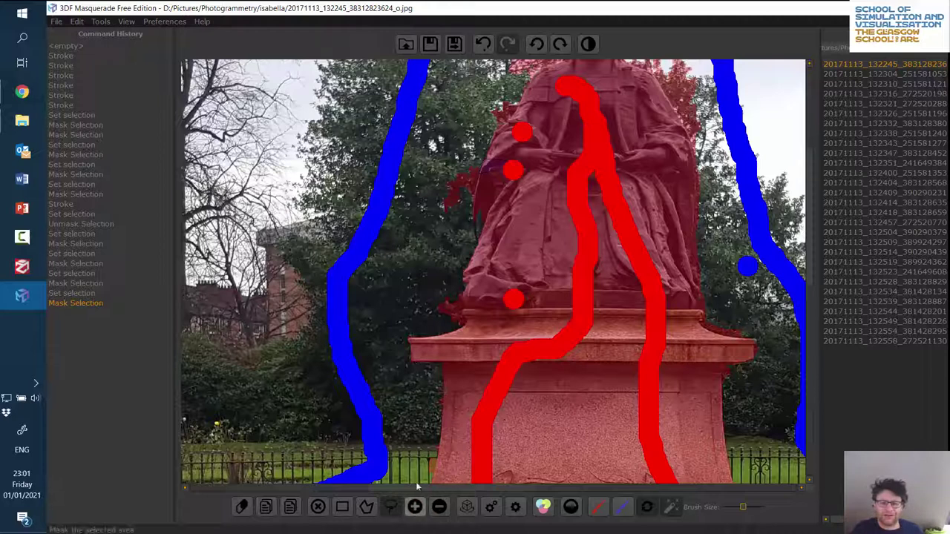
# - Unmask the lassoed foliage left of the statue's base and left of its cloak
pyautogui.click(401, 283)
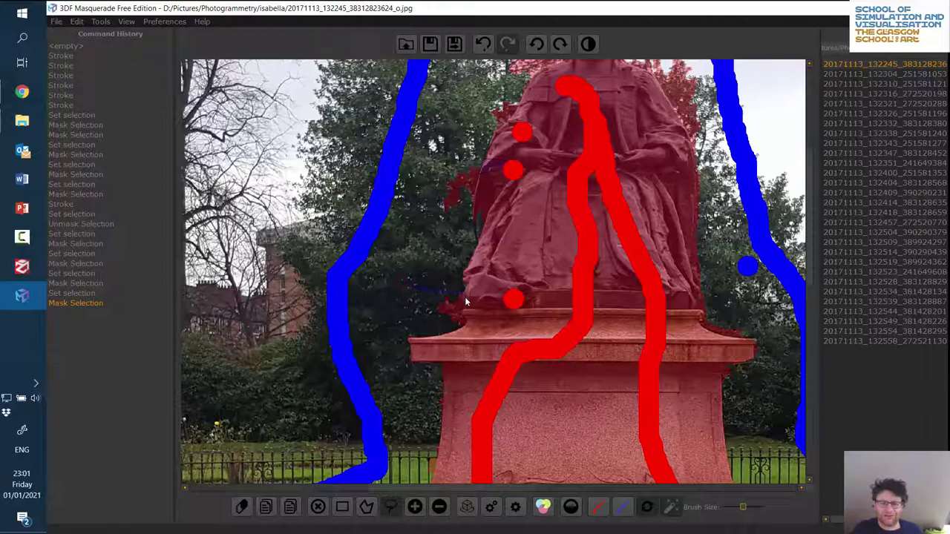
pyautogui.click(455, 329)
pyautogui.click(439, 506)
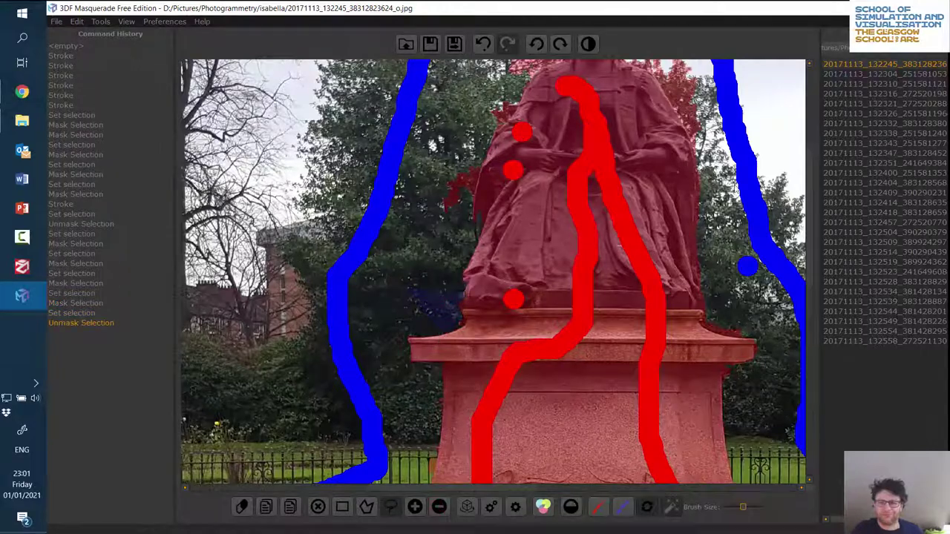
pyautogui.scroll(1, 737, 187)
pyautogui.scroll(-3, 812, 177)
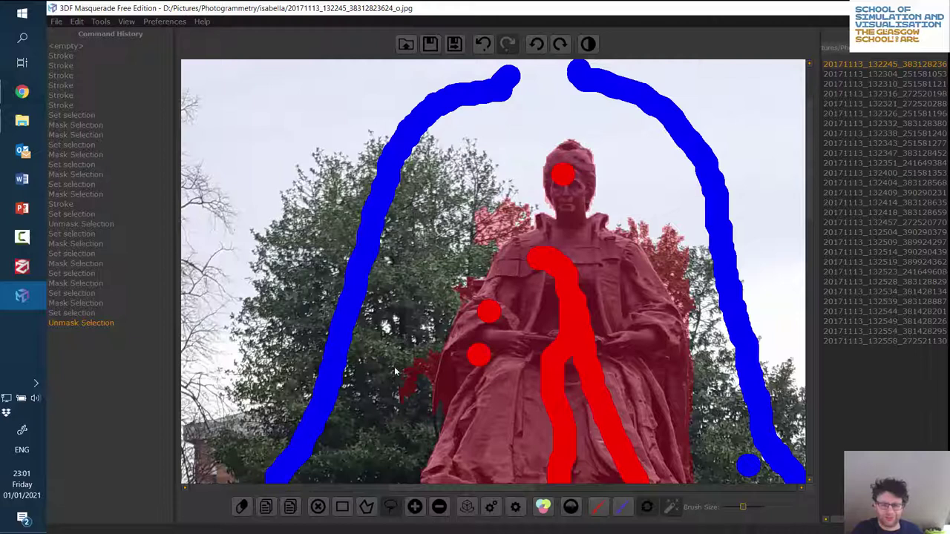
pyautogui.moveTo(364, 352)
pyautogui.mouseDown()
pyautogui.moveTo(414, 354)
pyautogui.moveTo(437, 369)
pyautogui.moveTo(426, 404)
pyautogui.mouseUp()
pyautogui.moveTo(408, 450); pyautogui.dragTo(398, 457)
pyautogui.click(440, 507)
# - Unmask the lassoed tree foliage beside the statue's left and right shoulders
pyautogui.moveTo(436, 169)
pyautogui.mouseDown()
pyautogui.moveTo(533, 223)
pyautogui.moveTo(495, 249)
pyautogui.moveTo(466, 300)
pyautogui.moveTo(434, 215)
pyautogui.moveTo(434, 172)
pyautogui.mouseUp()
pyautogui.click(439, 506)
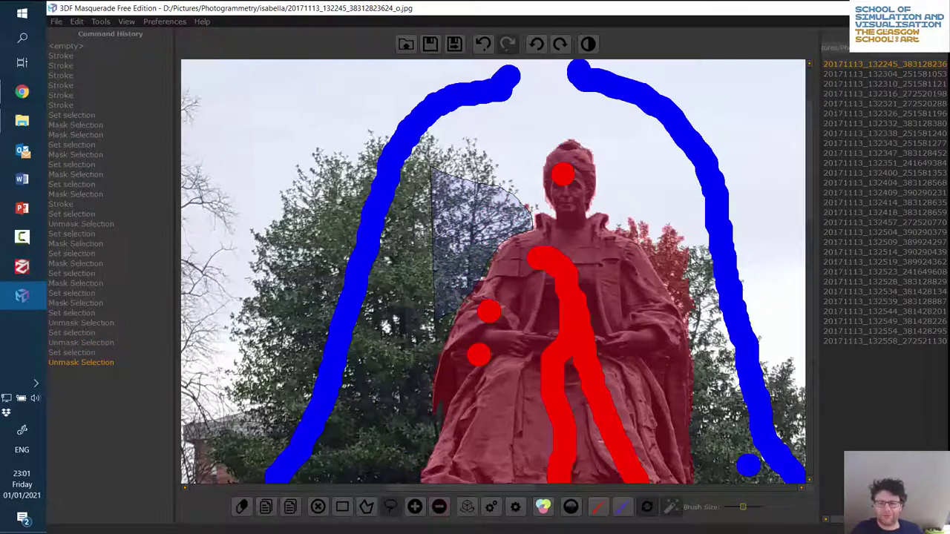
pyautogui.moveTo(702, 179)
pyautogui.mouseDown()
pyautogui.moveTo(616, 207)
pyautogui.moveTo(620, 233)
pyautogui.moveTo(646, 242)
pyautogui.moveTo(672, 296)
pyautogui.moveTo(691, 313)
pyautogui.moveTo(710, 408)
pyautogui.mouseUp()
pyautogui.click(439, 506)
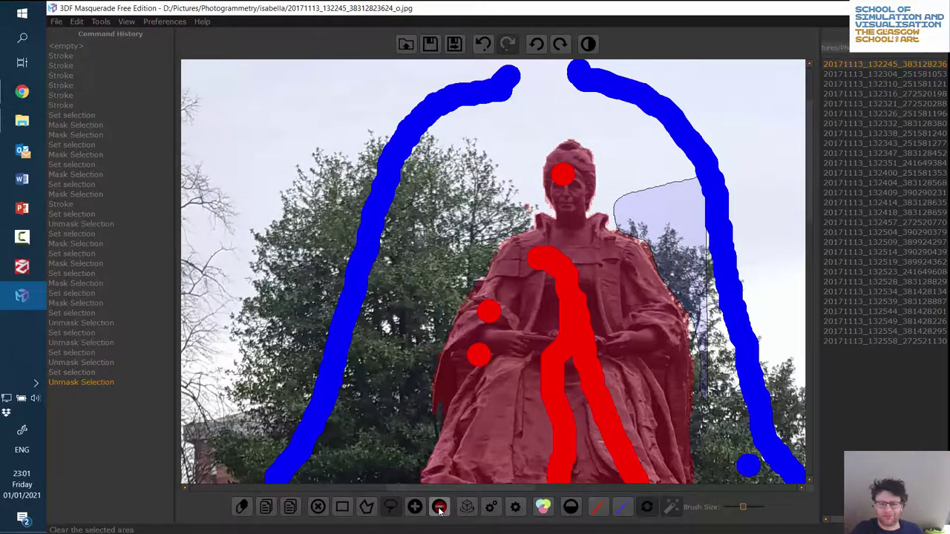
# - Save the mask of photo 20171113_132245 and advance with saving through the already masked photos to 20171113_132332
pyautogui.scroll(-2, 410, 224)
pyautogui.scroll(-1, 409, 225)
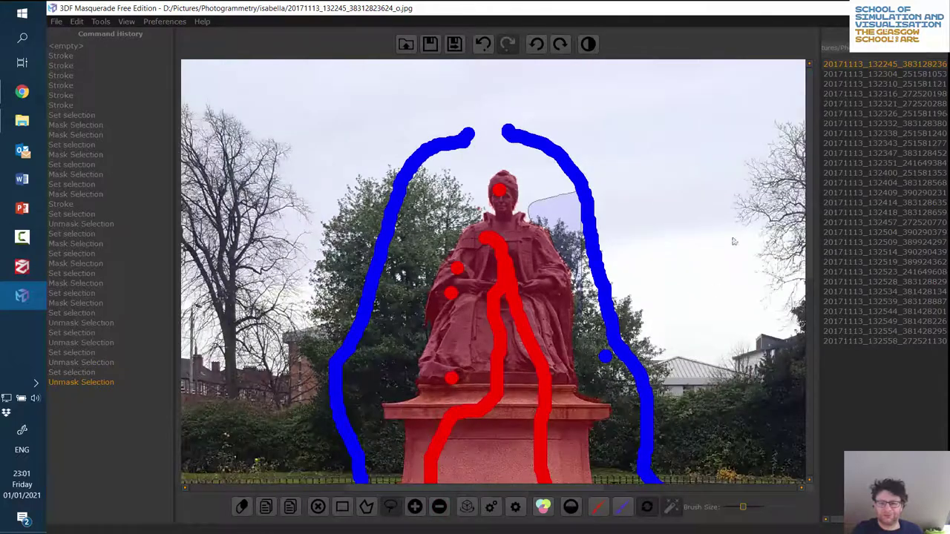
pyautogui.moveTo(811, 175)
pyautogui.mouseDown()
pyautogui.moveTo(817, 277)
pyautogui.moveTo(809, 164)
pyautogui.mouseUp()
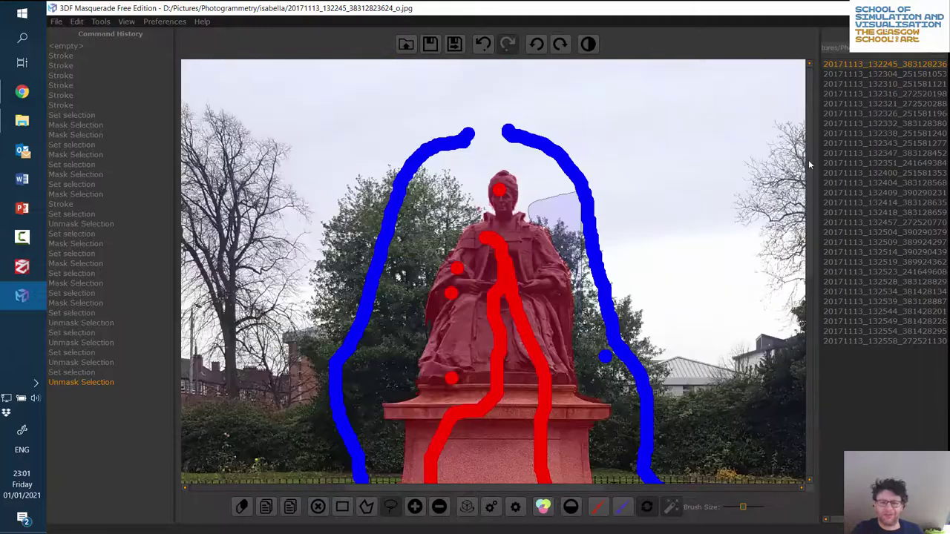
pyautogui.click(456, 49)
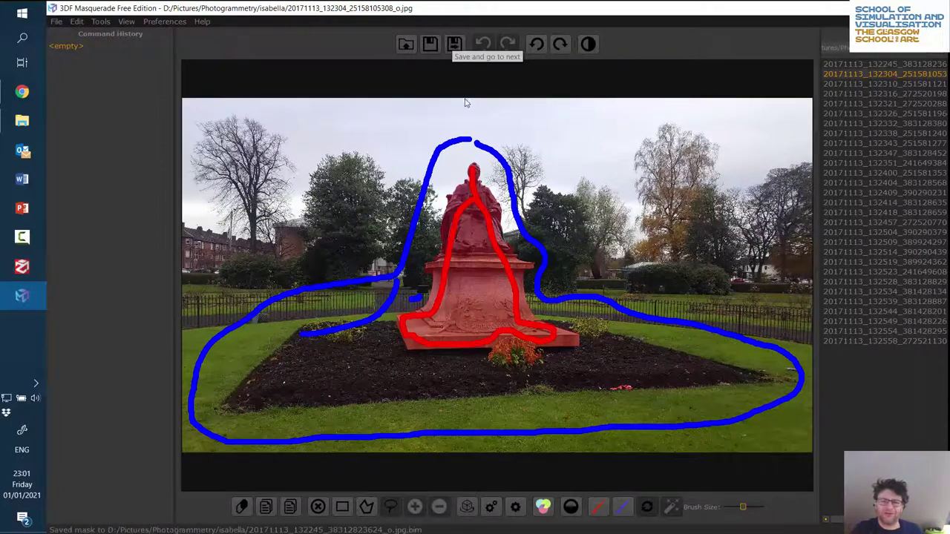
pyautogui.click(455, 45)
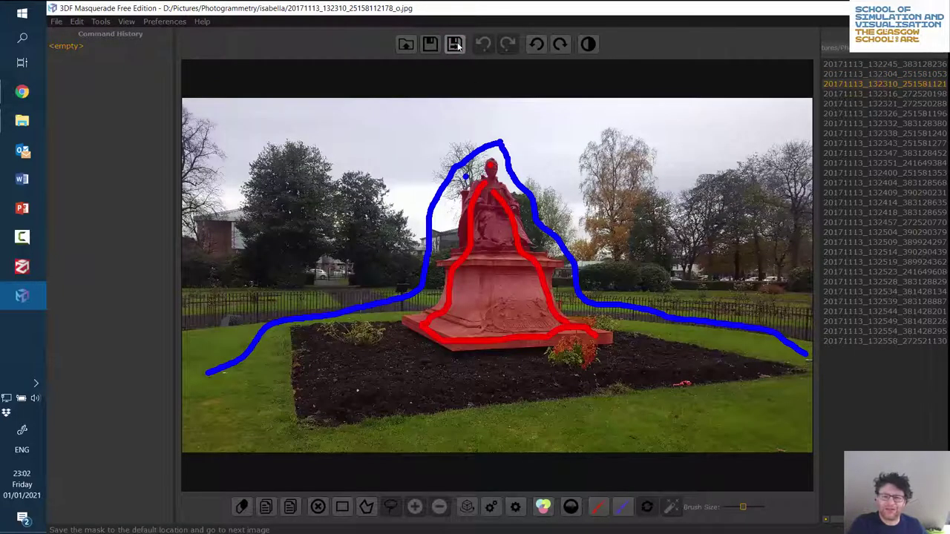
pyautogui.click(455, 45)
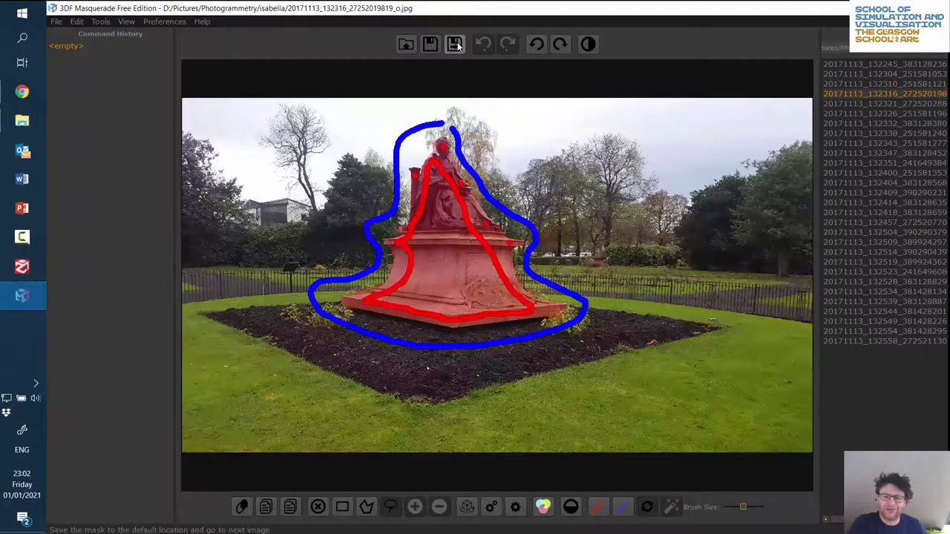
pyautogui.click(455, 45)
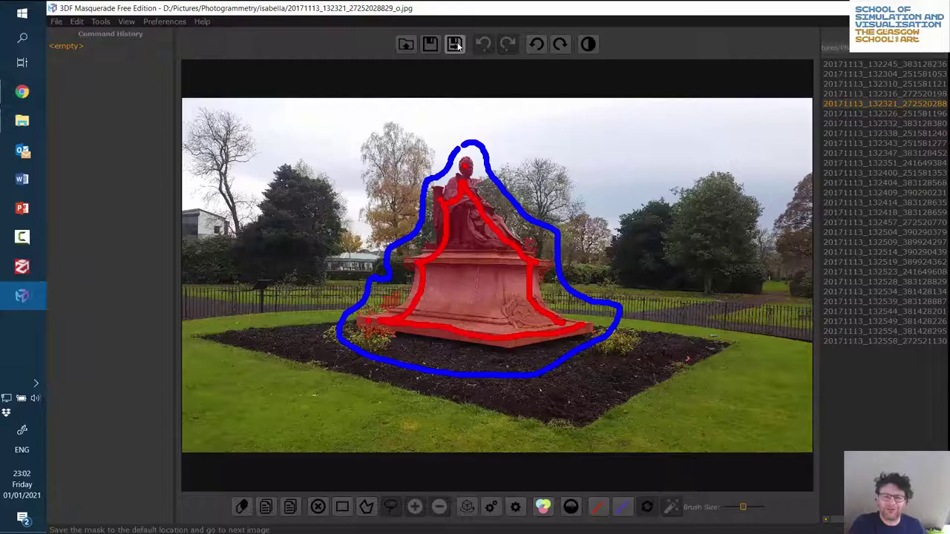
pyautogui.click(455, 45)
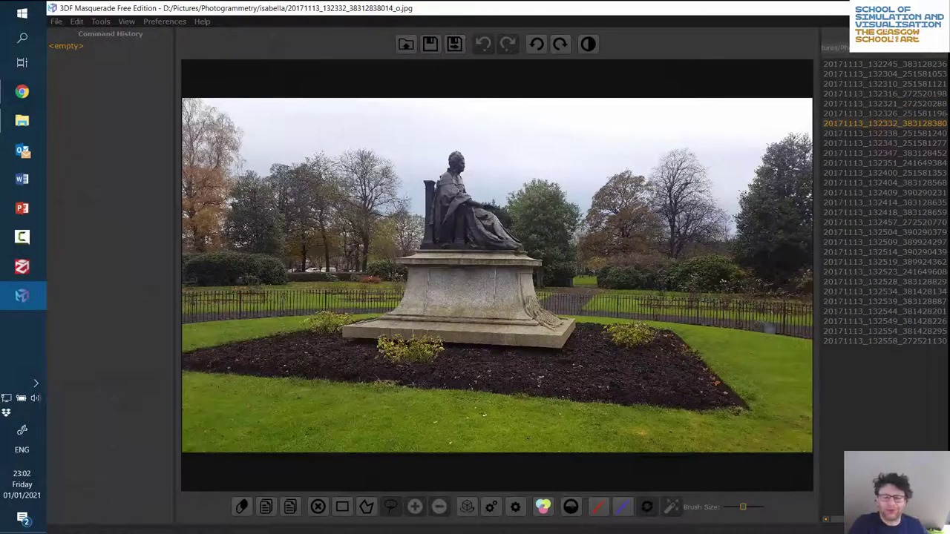
# - In photo 20171113_132332, mark the statue and pedestal with foreground strokes and encircle them with a background stroke
pyautogui.click(597, 507)
pyautogui.moveTo(454, 162)
pyautogui.mouseDown()
pyautogui.moveTo(436, 201)
pyautogui.moveTo(431, 191)
pyautogui.moveTo(426, 264)
pyautogui.moveTo(401, 317)
pyautogui.moveTo(362, 330)
pyautogui.moveTo(411, 334)
pyautogui.mouseUp()
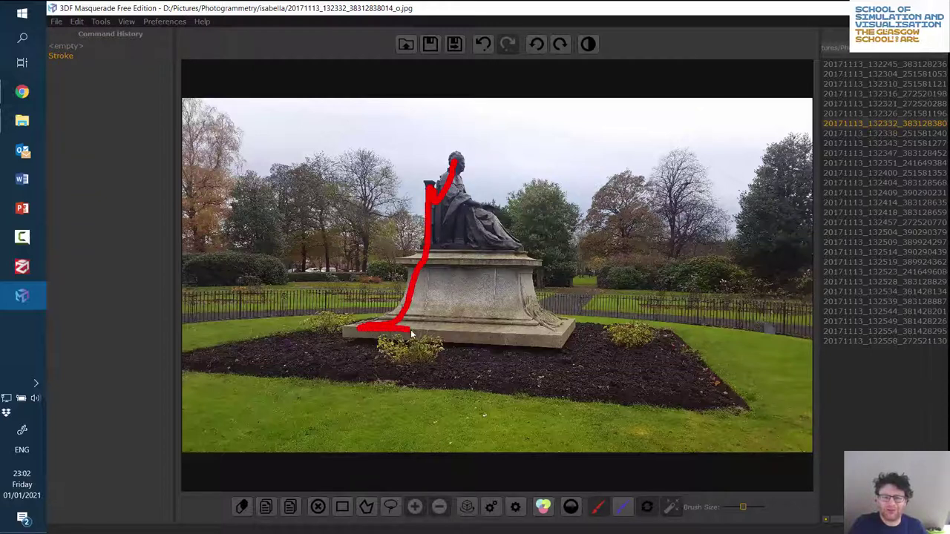
pyautogui.moveTo(518, 341)
pyautogui.mouseDown()
pyautogui.moveTo(564, 336)
pyautogui.moveTo(569, 327)
pyautogui.moveTo(541, 320)
pyautogui.moveTo(509, 245)
pyautogui.moveTo(443, 181)
pyautogui.mouseUp()
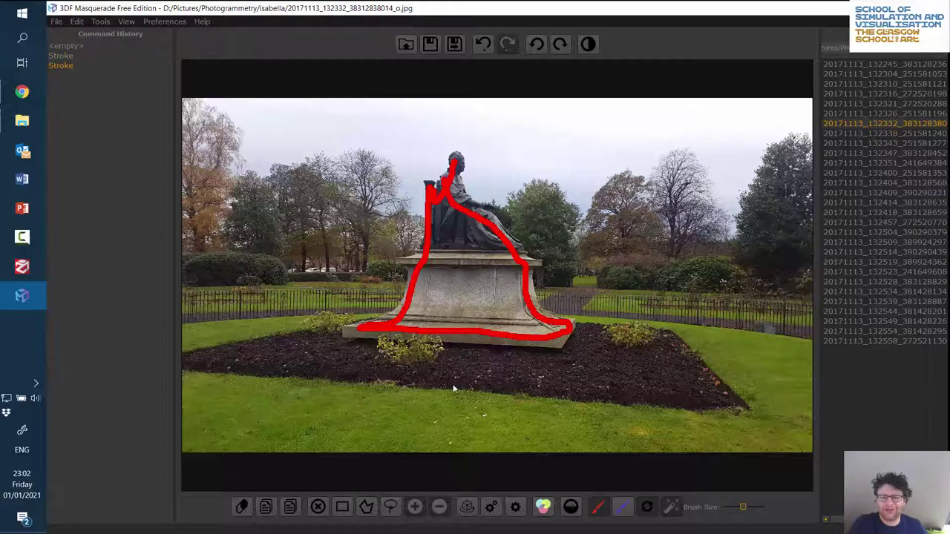
pyautogui.click(622, 506)
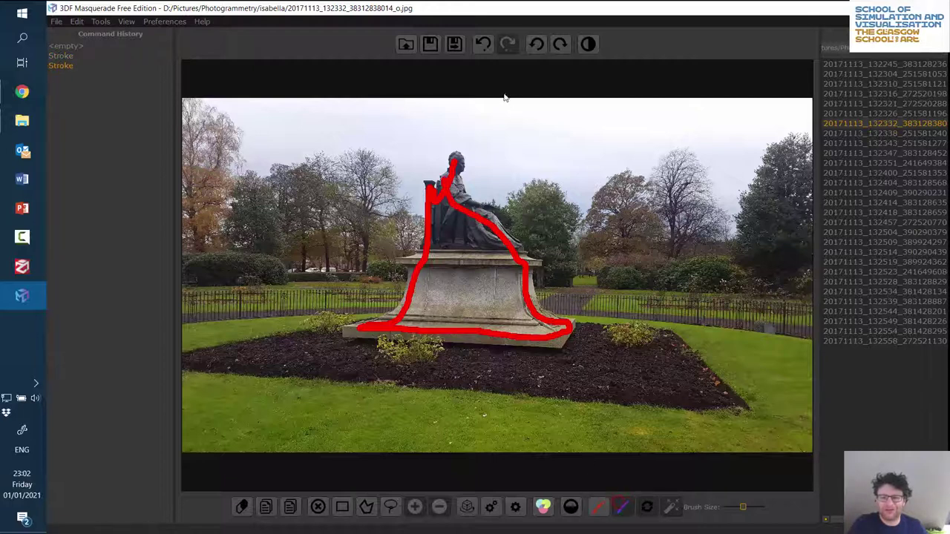
pyautogui.moveTo(449, 138)
pyautogui.mouseDown()
pyautogui.moveTo(562, 262)
pyautogui.moveTo(560, 294)
pyautogui.moveTo(598, 321)
pyautogui.moveTo(594, 342)
pyautogui.moveTo(566, 365)
pyautogui.moveTo(529, 374)
pyautogui.moveTo(320, 354)
pyautogui.moveTo(312, 334)
pyautogui.moveTo(383, 291)
pyautogui.moveTo(382, 249)
pyautogui.moveTo(404, 234)
pyautogui.moveTo(416, 154)
pyautogui.moveTo(448, 142)
pyautogui.mouseUp()
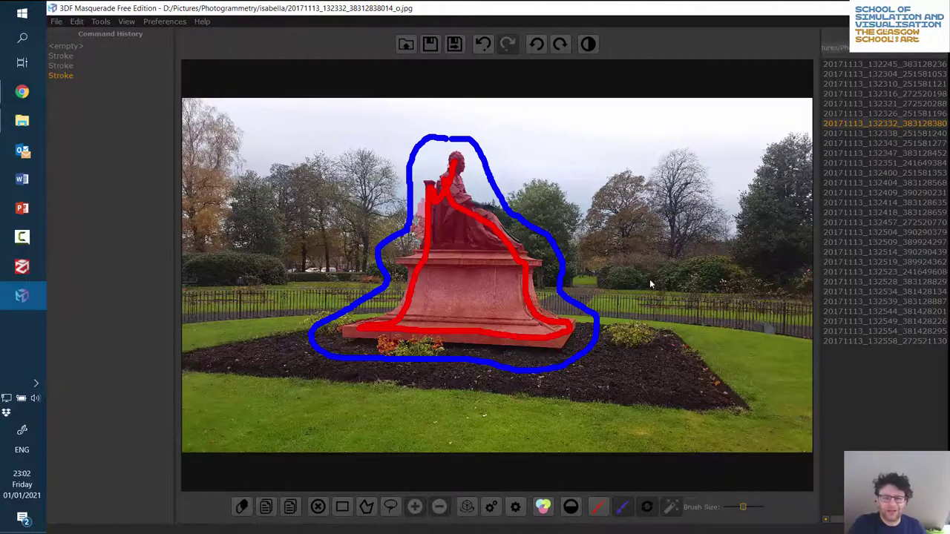
# - Add a short foreground stroke beside the statue's unmasked forearm and hand
pyautogui.scroll(4, 594, 215)
pyautogui.scroll(2, 594, 215)
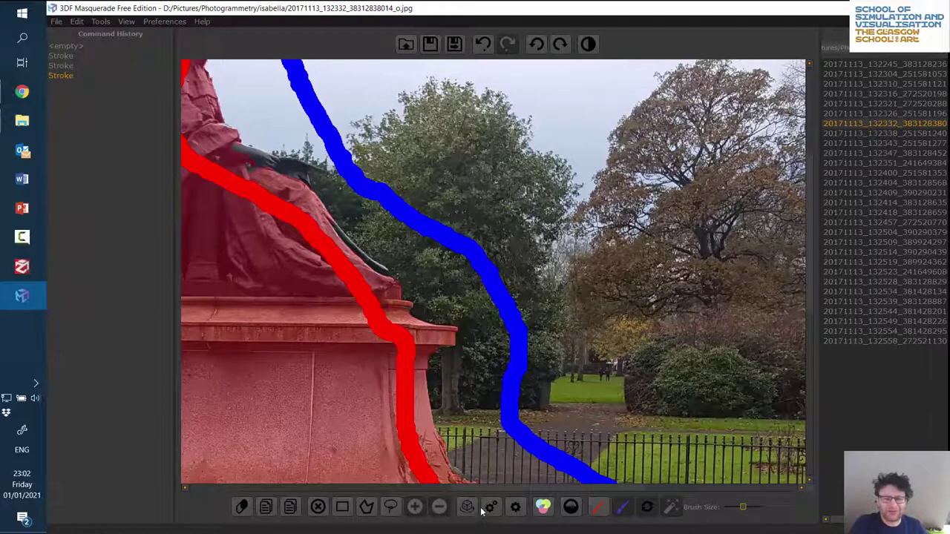
pyautogui.press('f')
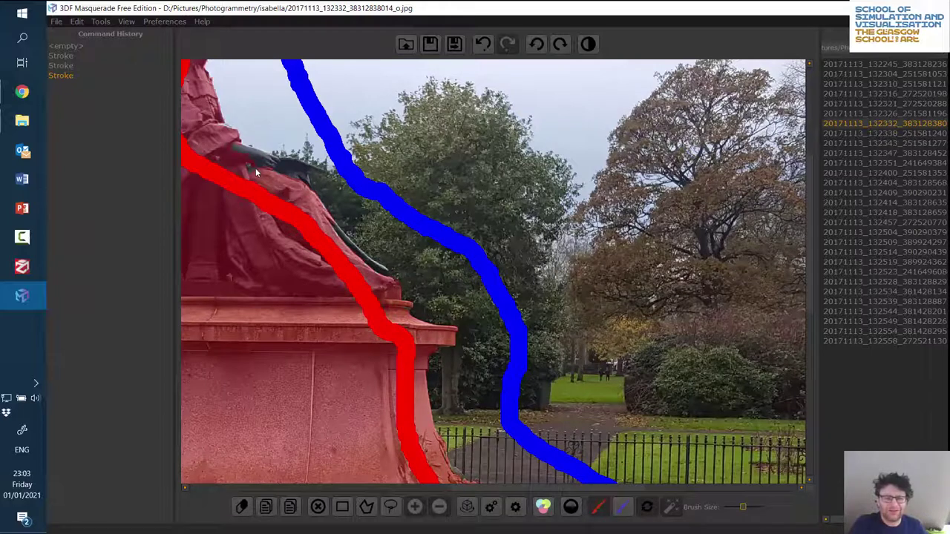
pyautogui.click(255, 167)
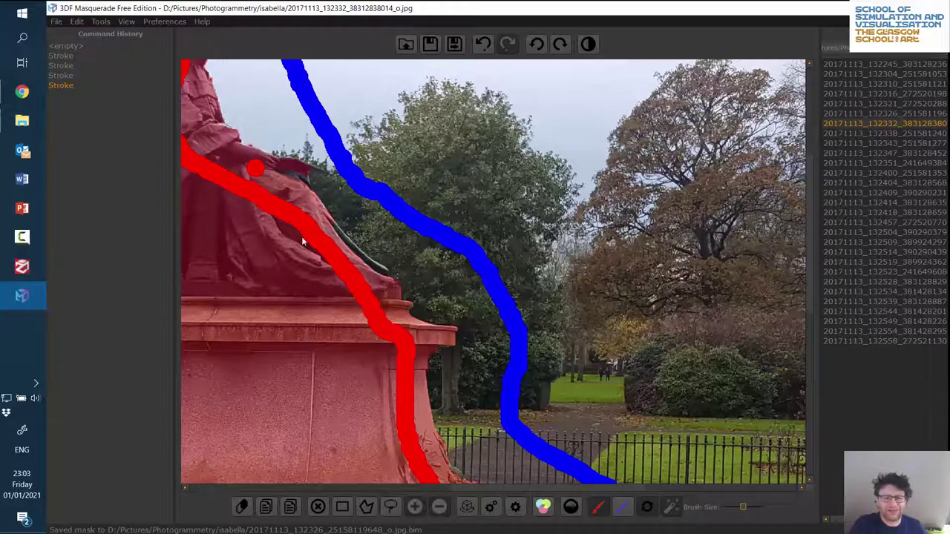
# - Lasso the statue's drapery and forearm edge above the pedestal and add the selection to the mask
pyautogui.click(391, 506)
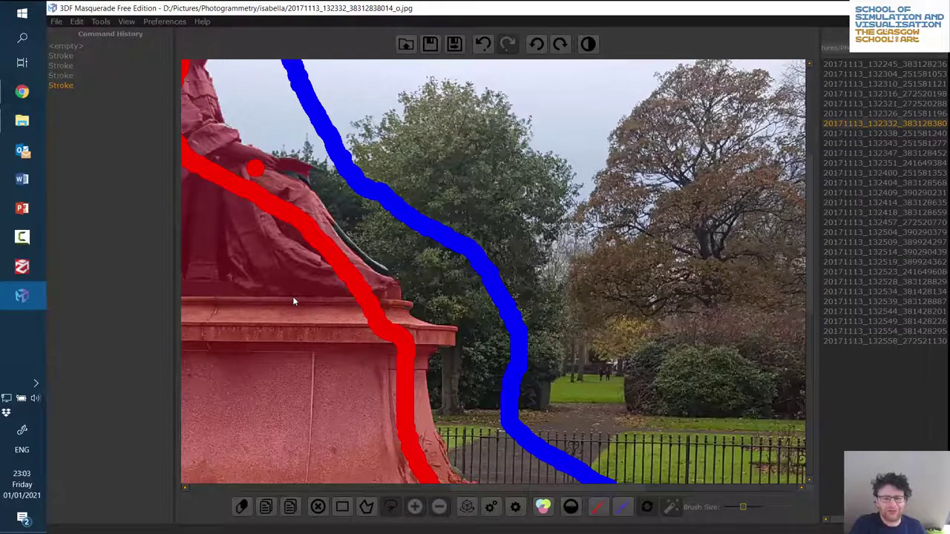
pyautogui.moveTo(314, 301)
pyautogui.mouseDown()
pyautogui.moveTo(370, 296)
pyautogui.moveTo(382, 280)
pyautogui.moveTo(365, 260)
pyautogui.mouseUp()
pyautogui.moveTo(357, 252)
pyautogui.mouseDown()
pyautogui.moveTo(306, 190)
pyautogui.moveTo(304, 164)
pyautogui.moveTo(204, 139)
pyautogui.mouseUp()
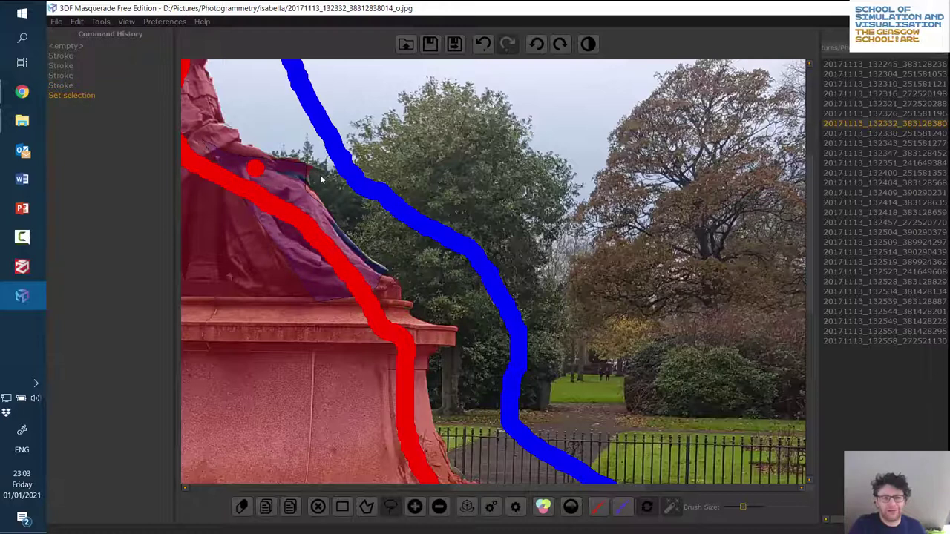
pyautogui.click(416, 506)
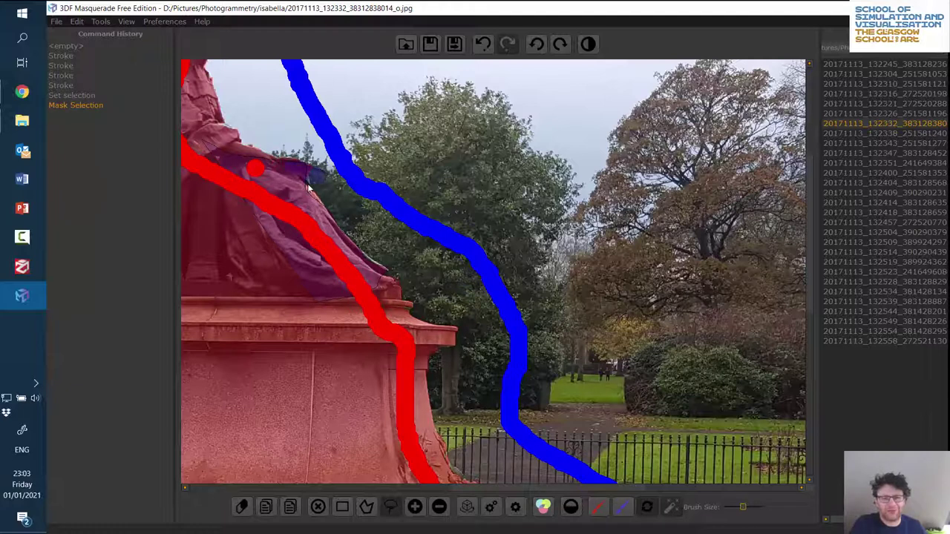
# - Lasso and mask the remaining gap beside the statue's hand, and save the mask while advancing to the following photo
pyautogui.click(313, 216)
pyautogui.click(414, 506)
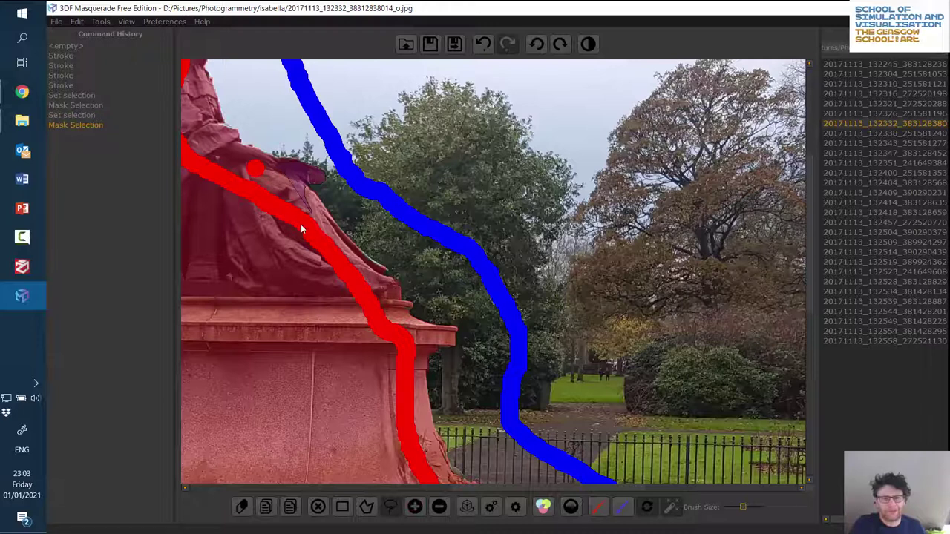
pyautogui.click(454, 44)
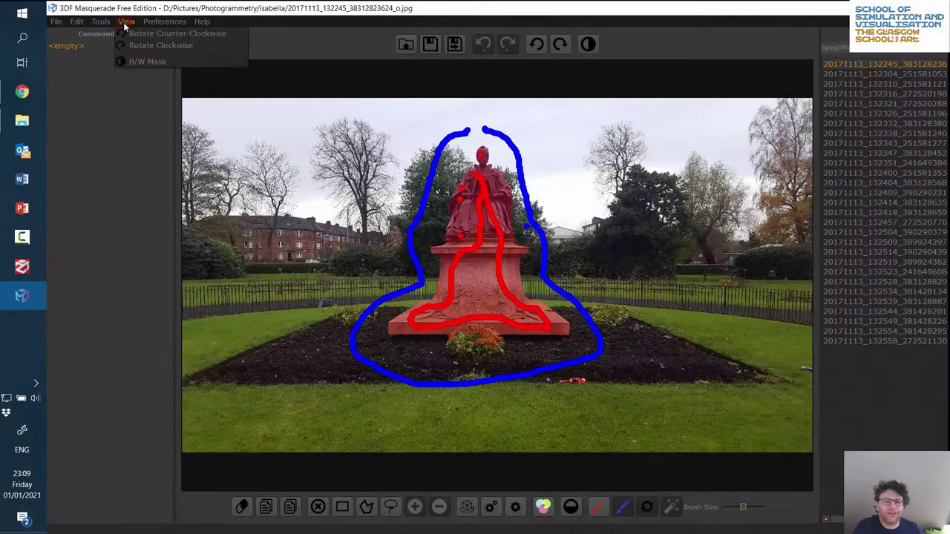
# - Check the masks of photos 20171113_132245 and 20171113_132304 in black-and-white view
pyautogui.click(149, 64)
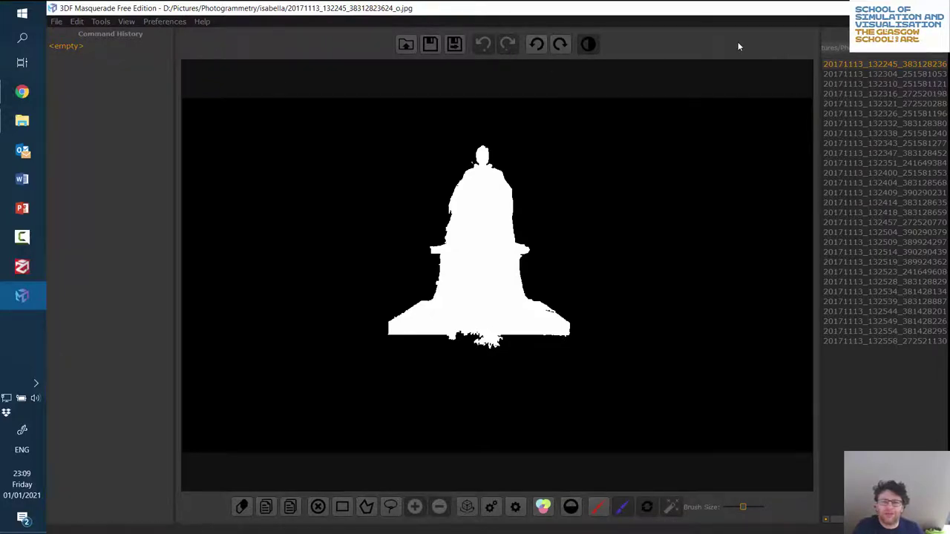
pyautogui.click(841, 76)
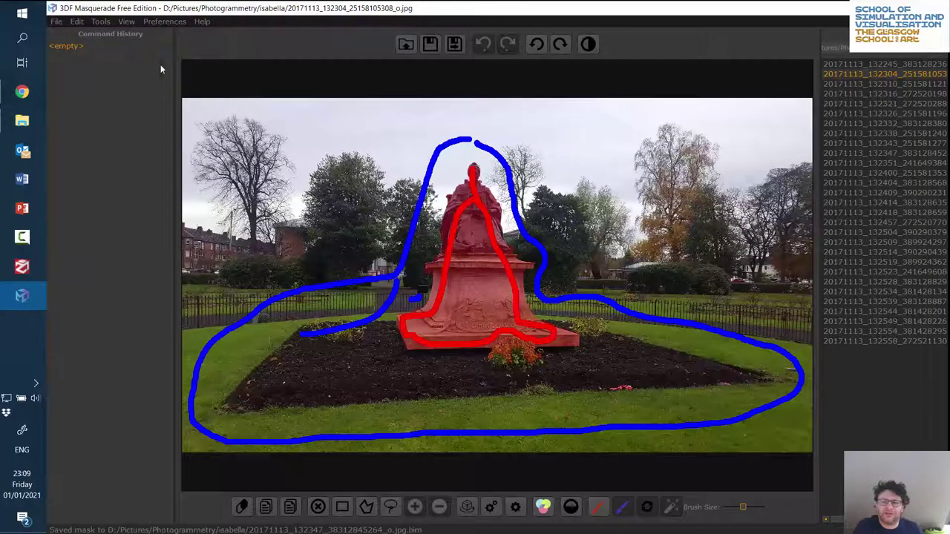
pyautogui.click(127, 20)
pyautogui.click(146, 67)
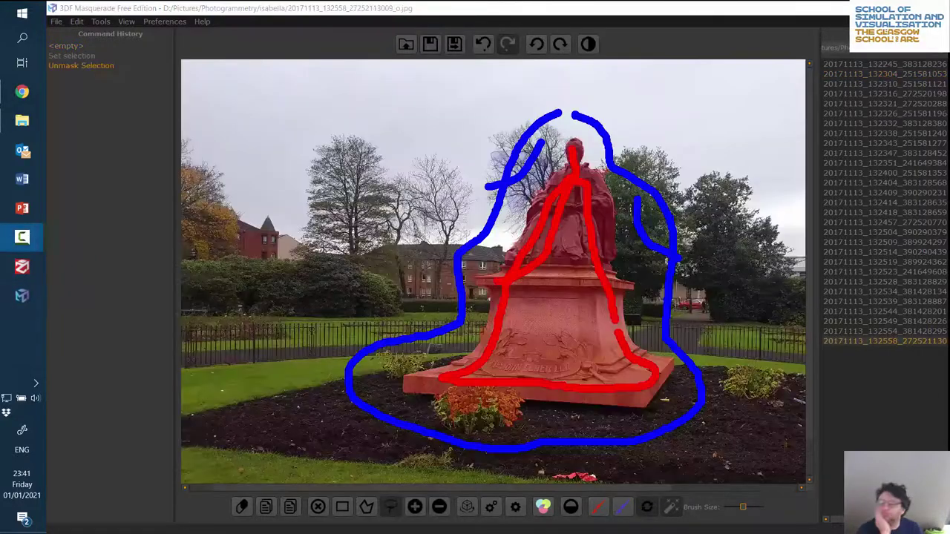
# - Save the mask of photo 20171113_132558 and check the black-and-white masks of 20171113_132558, 20171113_132245 and 20171113_132400
pyautogui.hotkey('ctrl', 's')
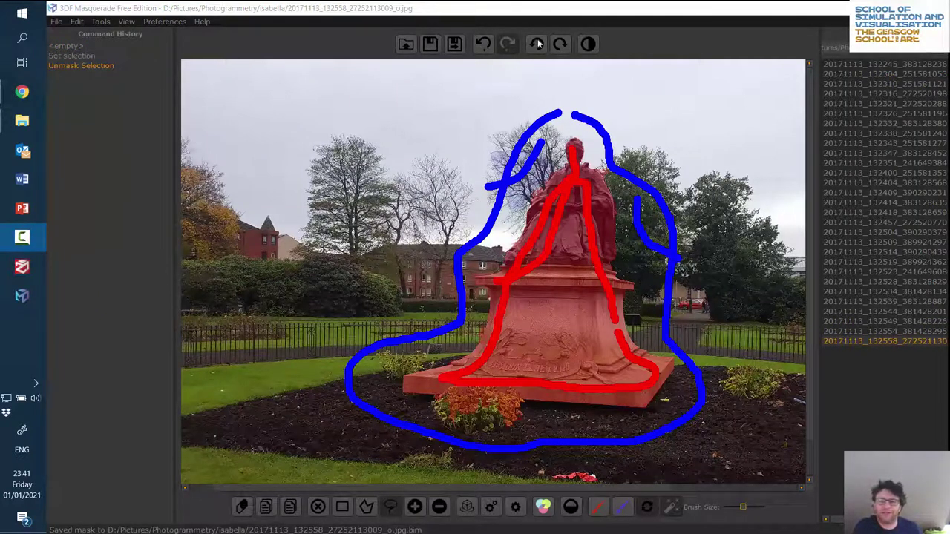
pyautogui.click(587, 44)
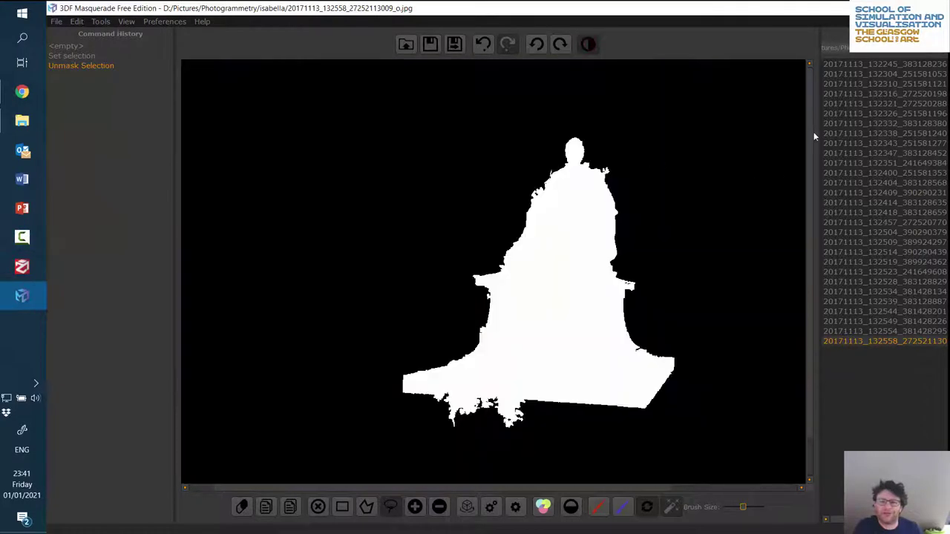
pyautogui.click(855, 65)
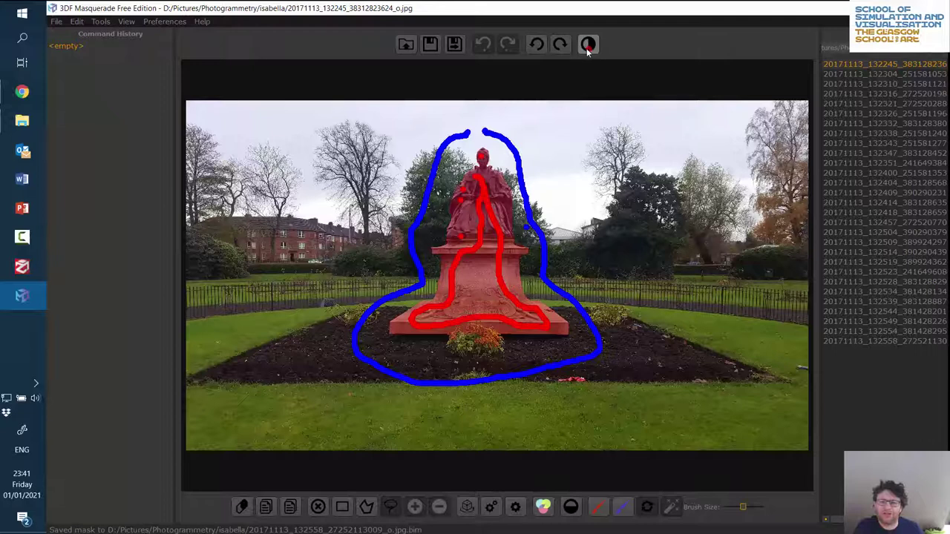
pyautogui.click(588, 44)
pyautogui.click(852, 177)
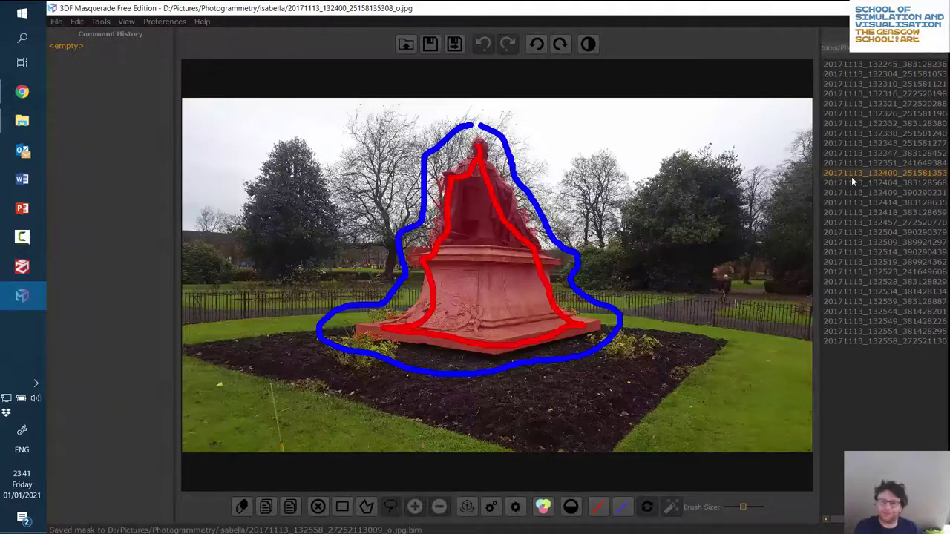
pyautogui.click(588, 44)
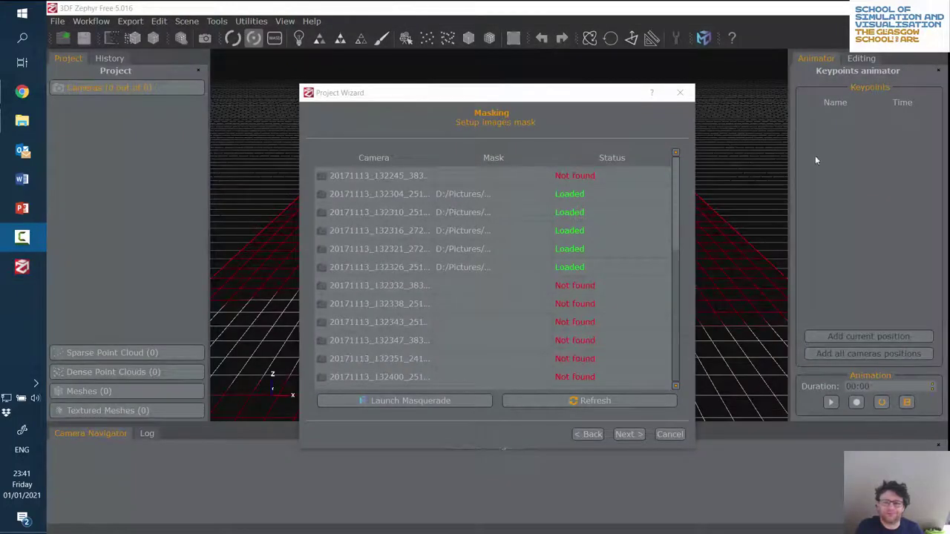
# - In 3DF Zephyr's Project Wizard, refresh the mask list, check every photo's mask status, and continue to camera calibration
pyautogui.click(575, 401)
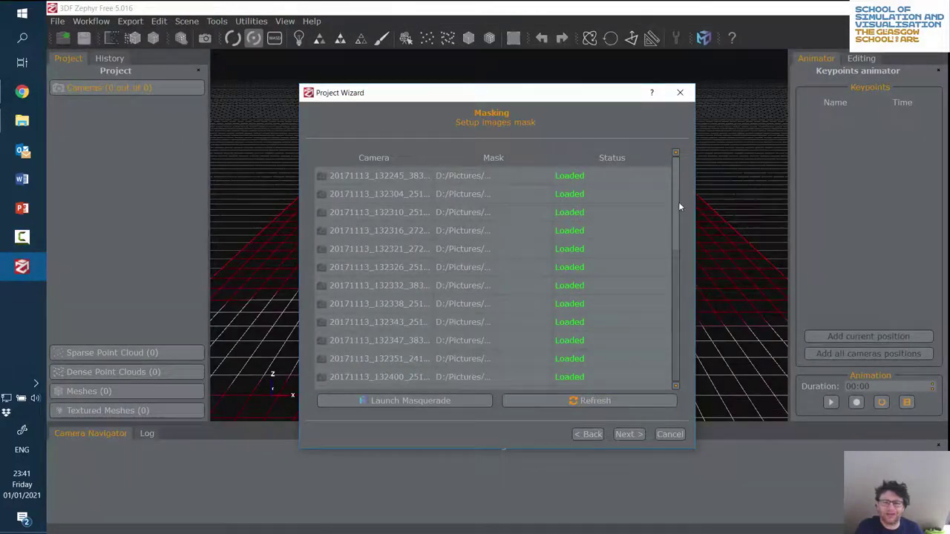
pyautogui.moveTo(677, 209); pyautogui.dragTo(687, 180)
pyautogui.moveTo(682, 222); pyautogui.dragTo(657, 368)
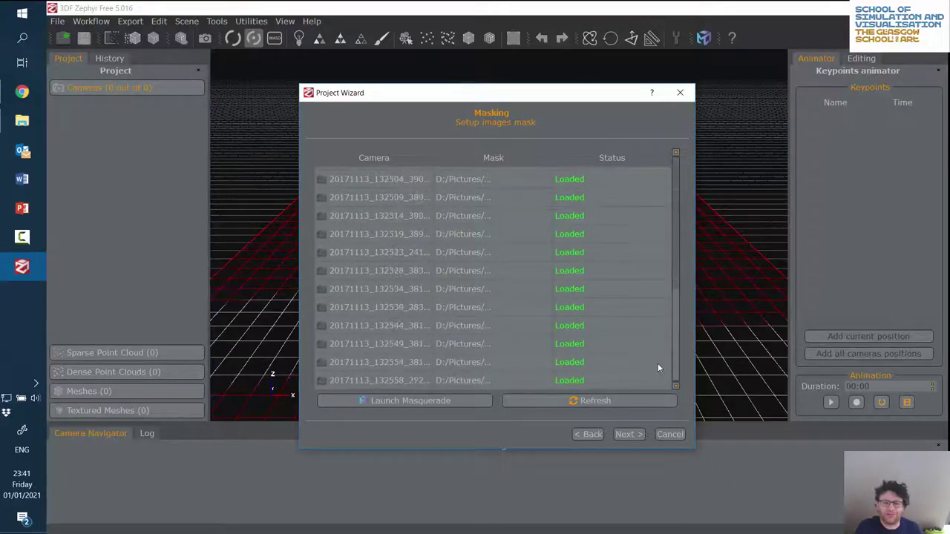
pyautogui.click(639, 435)
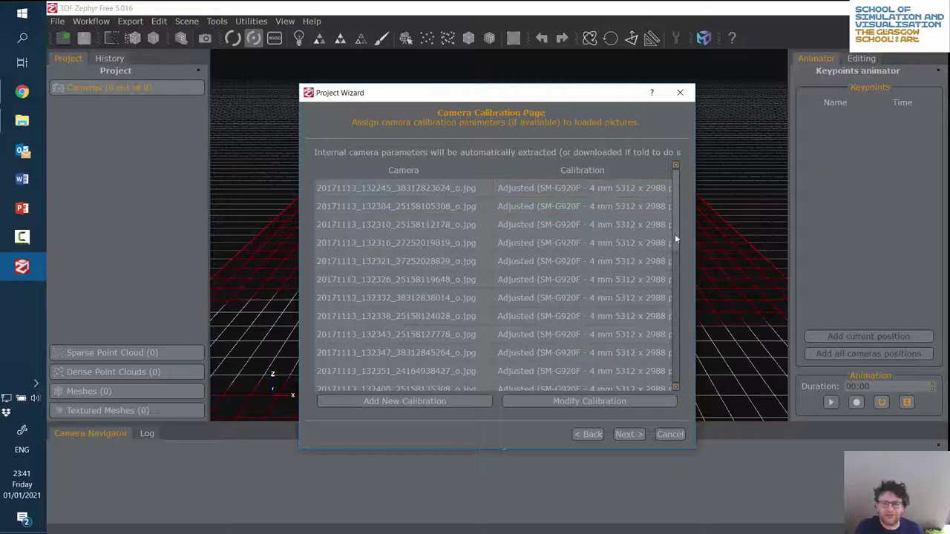
# - Widen the wizard, review the calibration assigned to each photo, and continue to camera orientation
pyautogui.moveTo(696, 234); pyautogui.dragTo(767, 236)
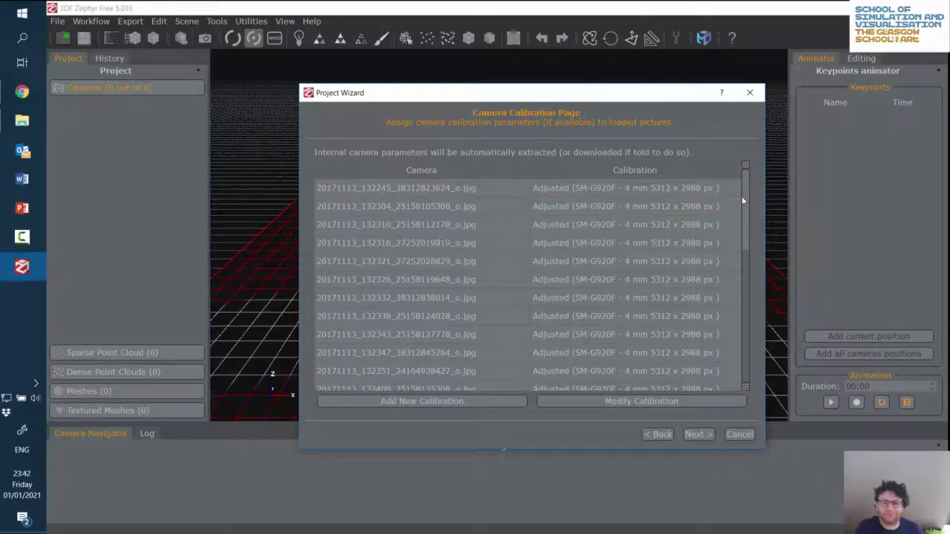
pyautogui.moveTo(744, 191); pyautogui.dragTo(733, 403)
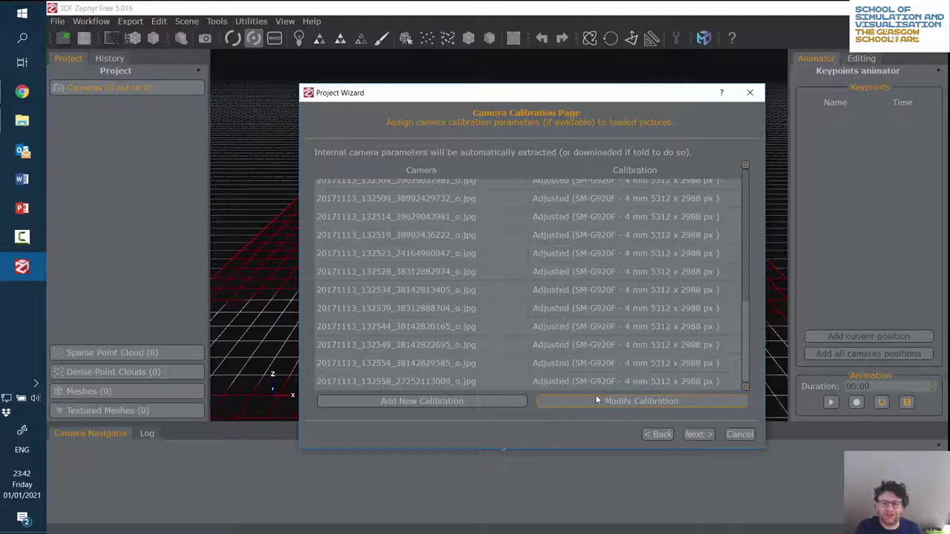
pyautogui.click(693, 436)
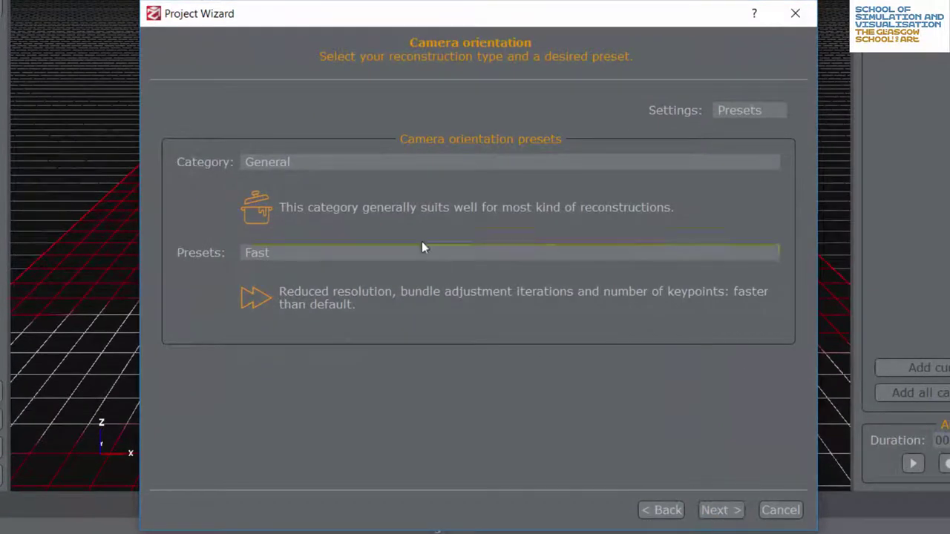
# - Keep the camera orientation category at General and the preset at Fast, and continue to dense point cloud creation
pyautogui.click(342, 162)
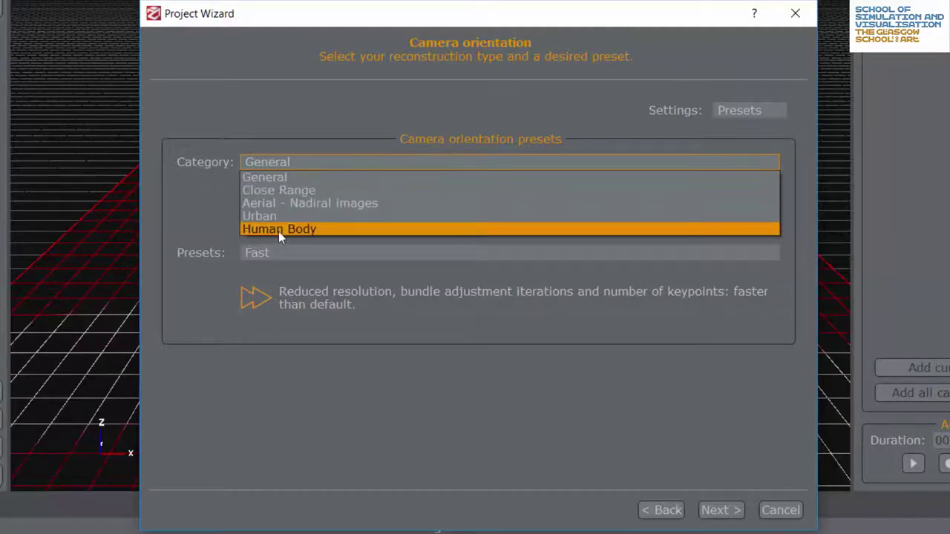
pyautogui.click(276, 175)
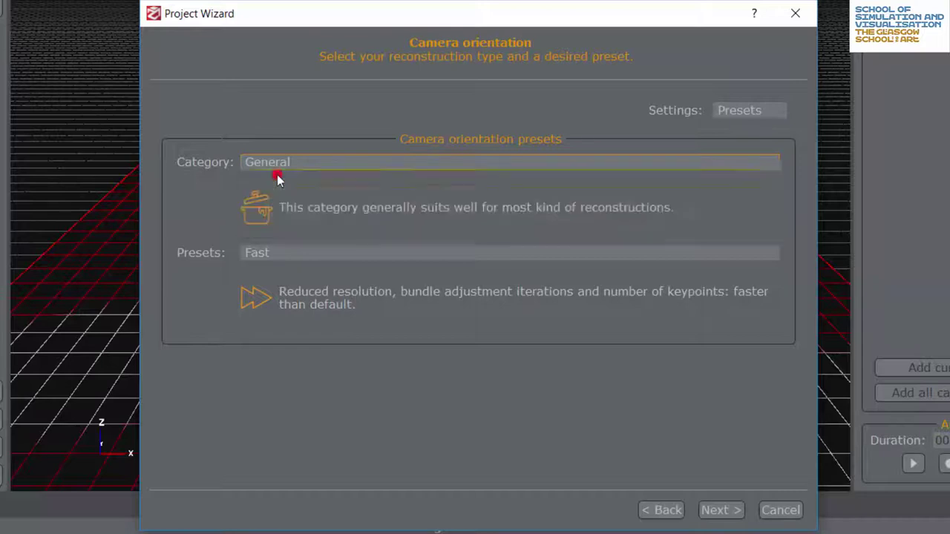
pyautogui.click(468, 253)
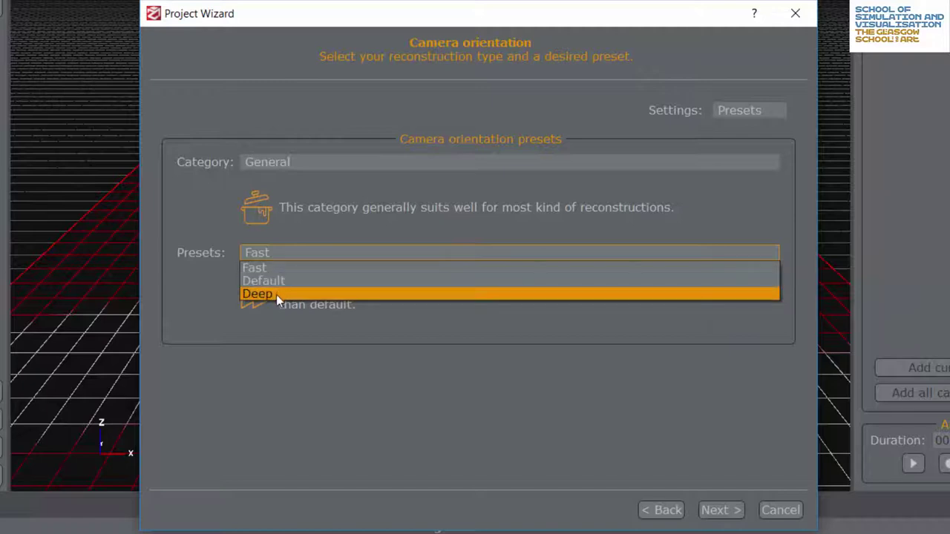
pyautogui.click(273, 269)
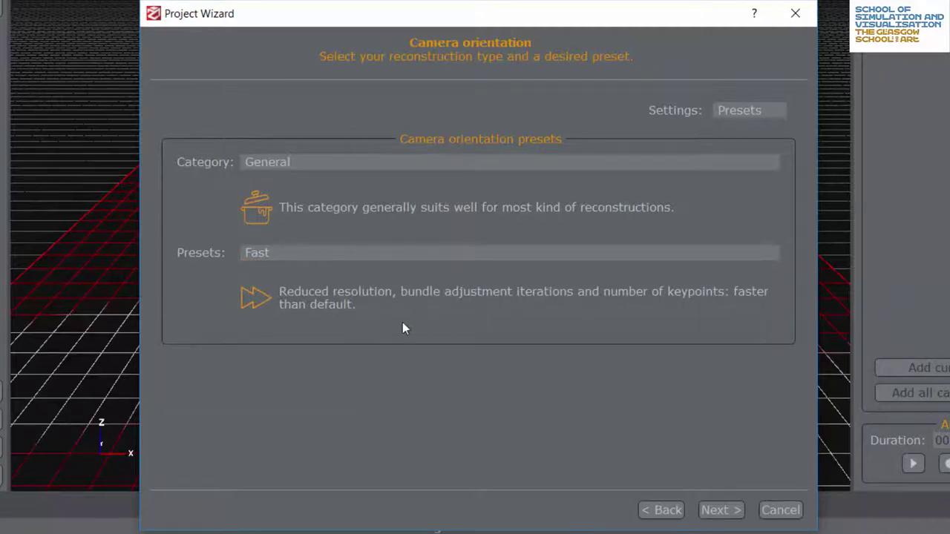
pyautogui.click(385, 256)
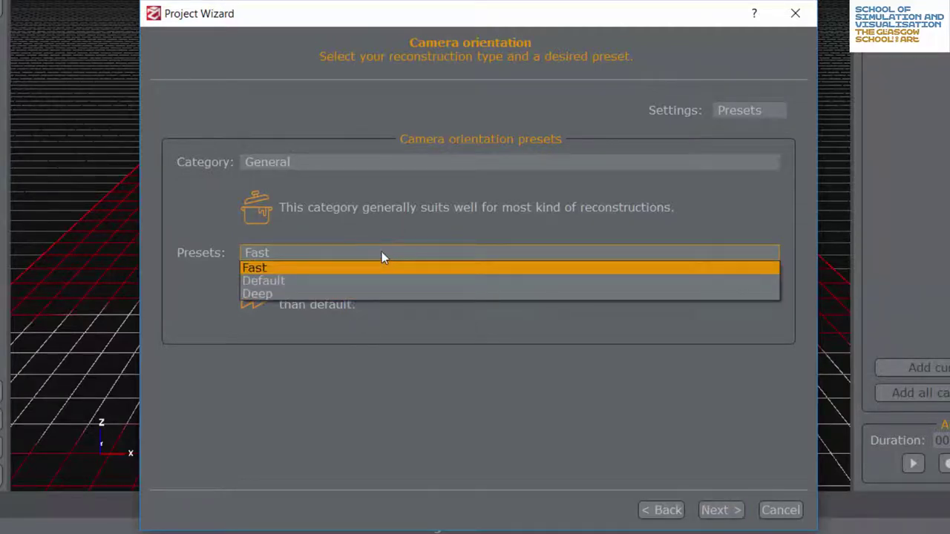
pyautogui.click(381, 251)
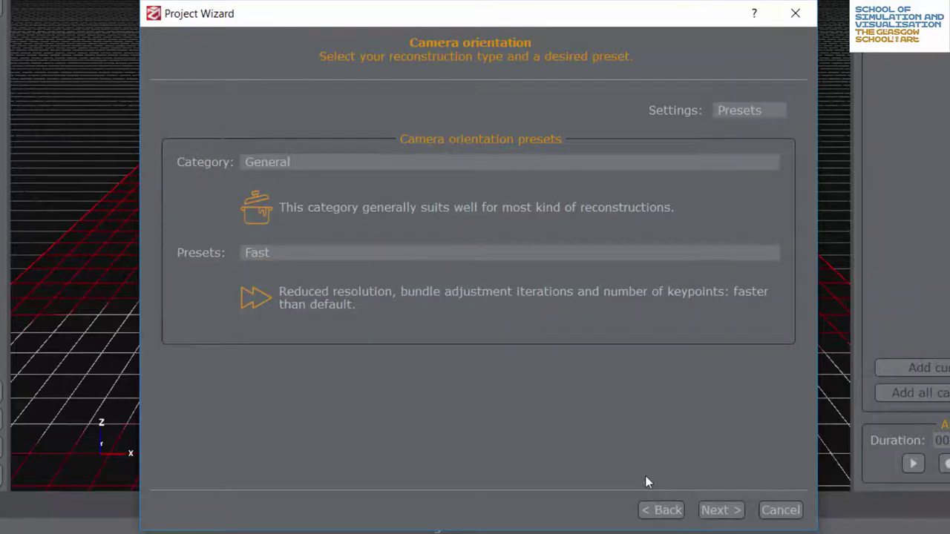
pyautogui.click(720, 511)
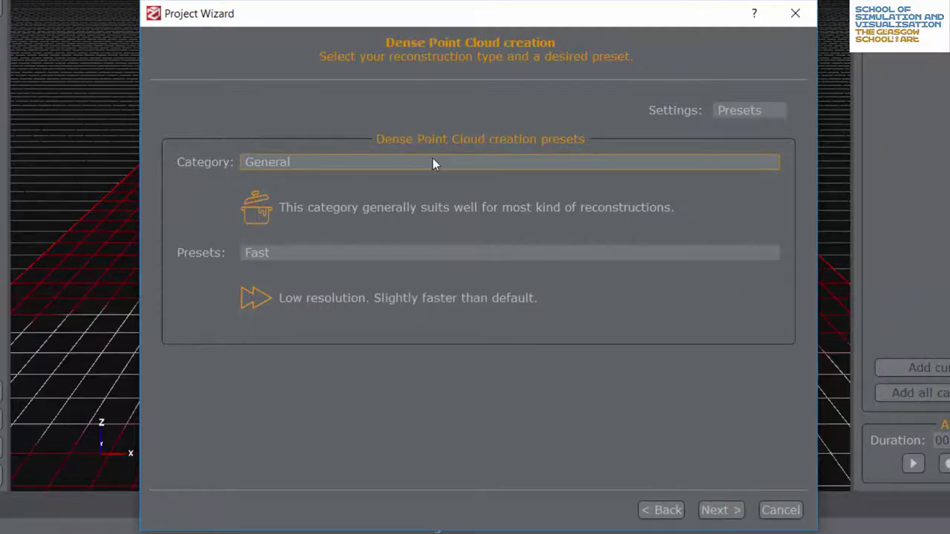
# - Keep the dense point cloud category at General and the preset at Fast, and continue to surface reconstruction
pyautogui.click(323, 166)
pyautogui.click(324, 176)
pyautogui.click(319, 254)
pyautogui.click(319, 254)
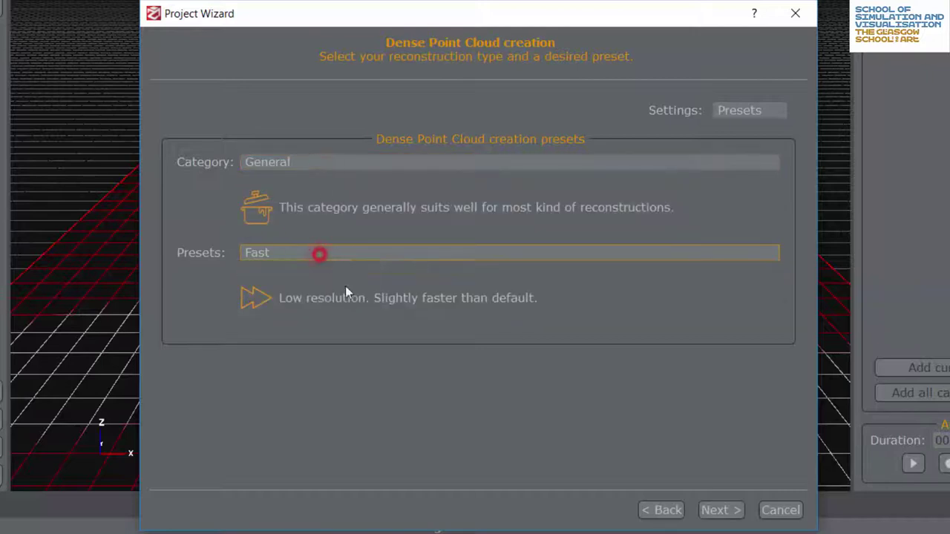
pyautogui.click(718, 511)
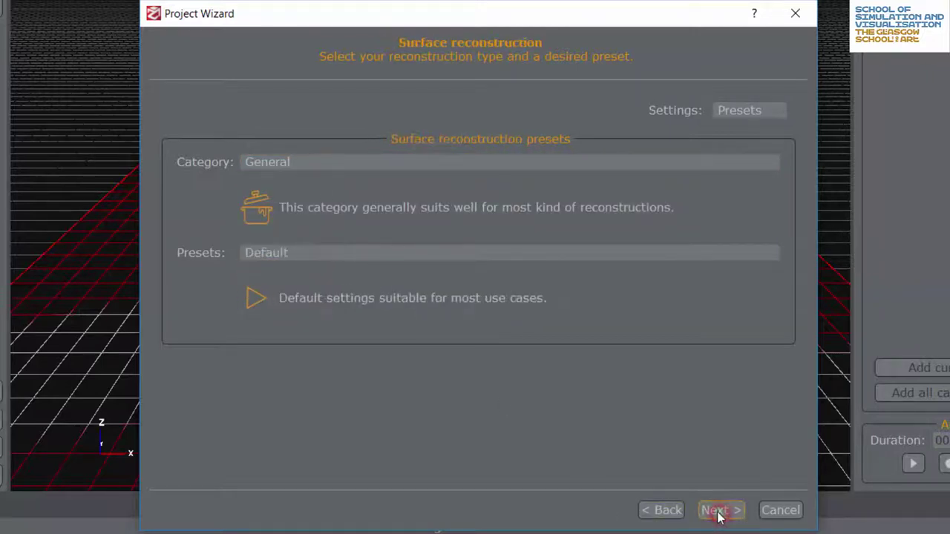
# - Keep the surface reconstruction category at General and the preset at Default, and continue to texturing
pyautogui.click(394, 163)
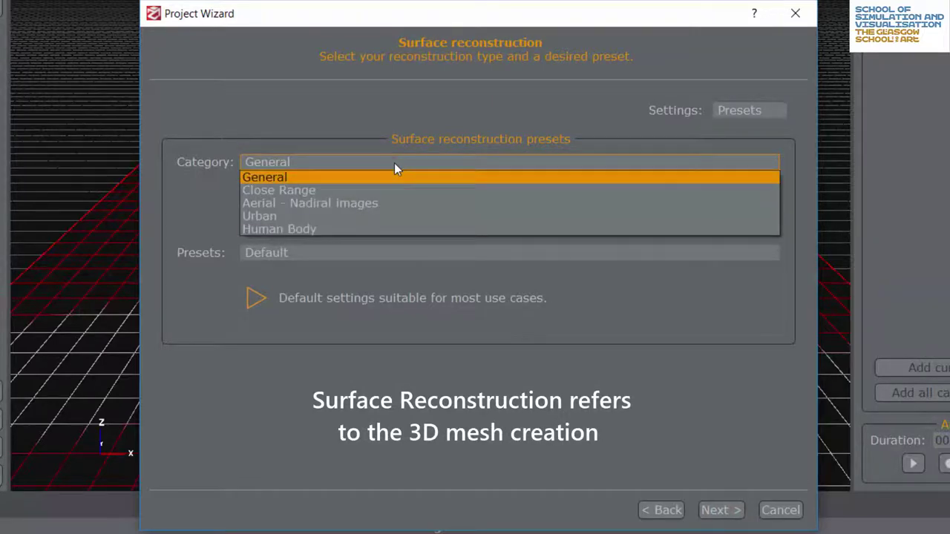
pyautogui.click(394, 162)
pyautogui.click(308, 254)
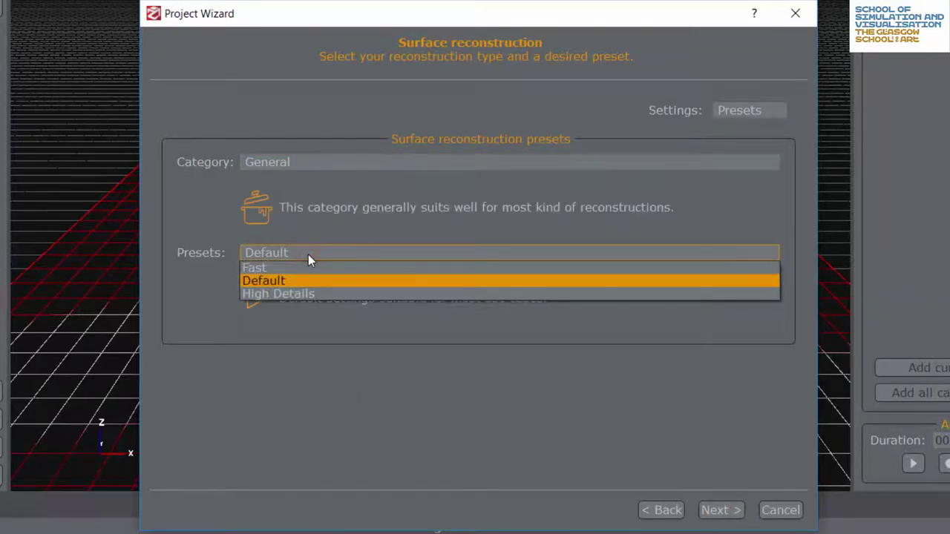
pyautogui.click(297, 280)
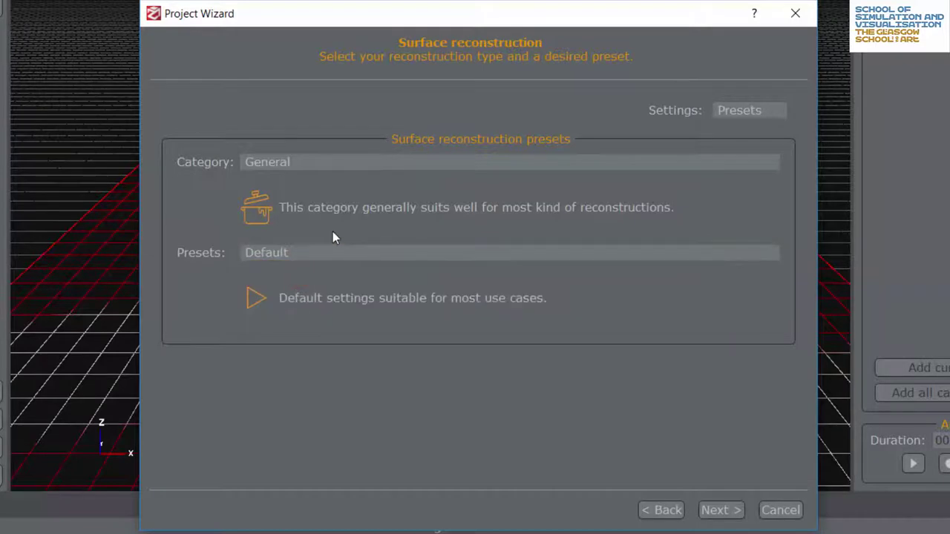
pyautogui.click(720, 510)
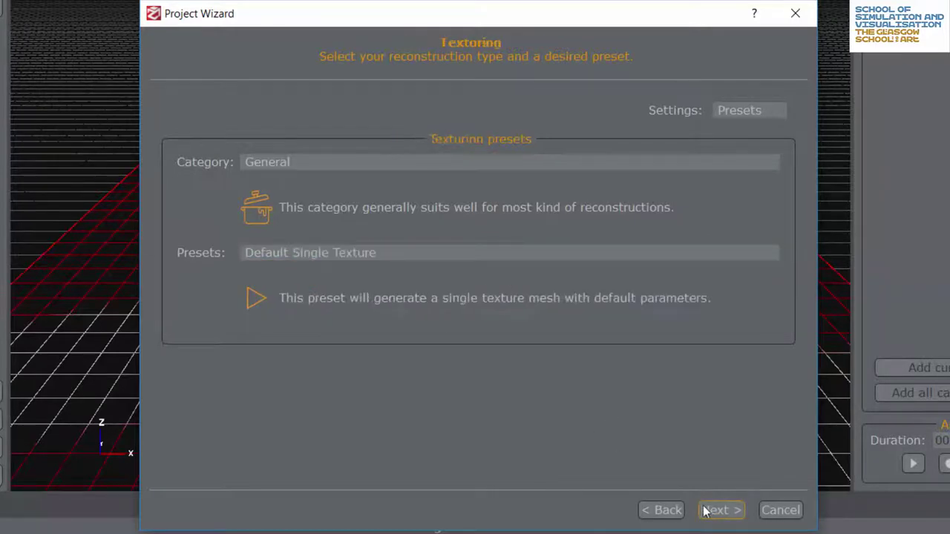
# - Keep texturing at General with the Default Single Texture preset, and continue to the reconstruction page to review the session summary
pyautogui.click(328, 254)
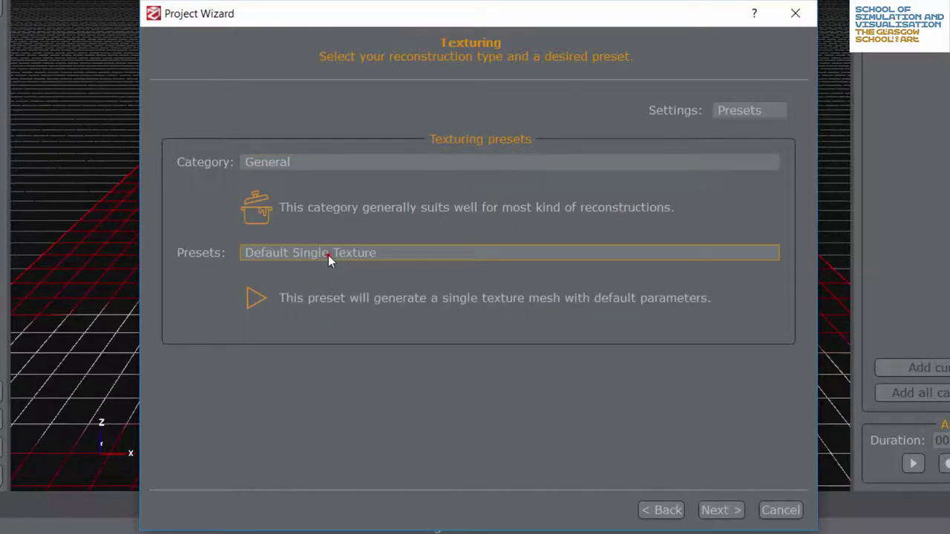
pyautogui.click(328, 255)
pyautogui.click(322, 162)
pyautogui.click(322, 163)
pyautogui.click(384, 165)
pyautogui.click(386, 164)
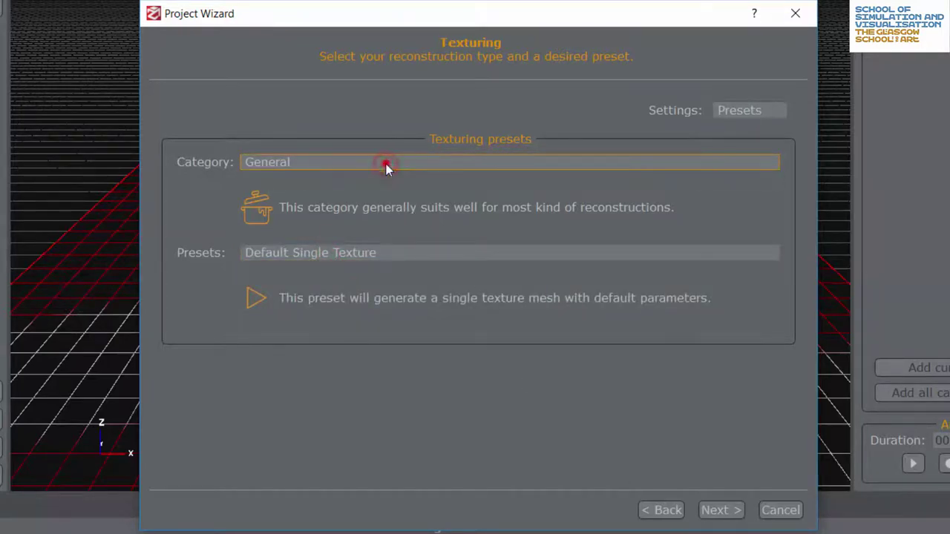
pyautogui.click(717, 512)
pyautogui.scroll(-15, 559, 305)
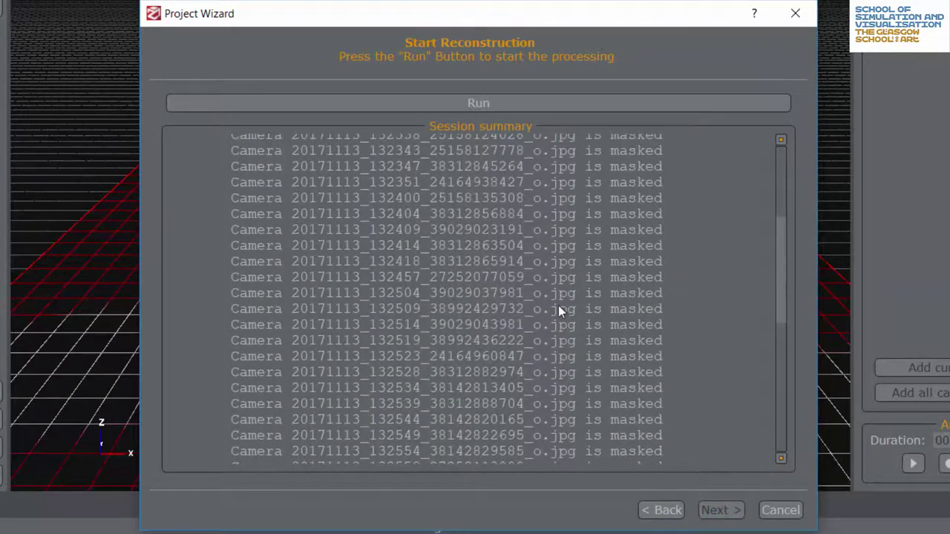
# - Review the session summary and run the reconstruction with the configured settings
pyautogui.scroll(15, 553, 325)
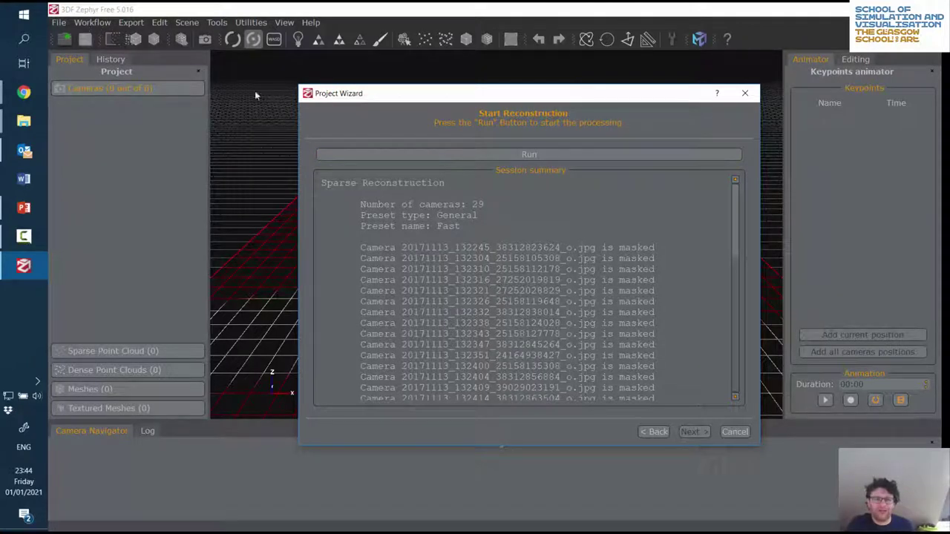
pyautogui.click(555, 155)
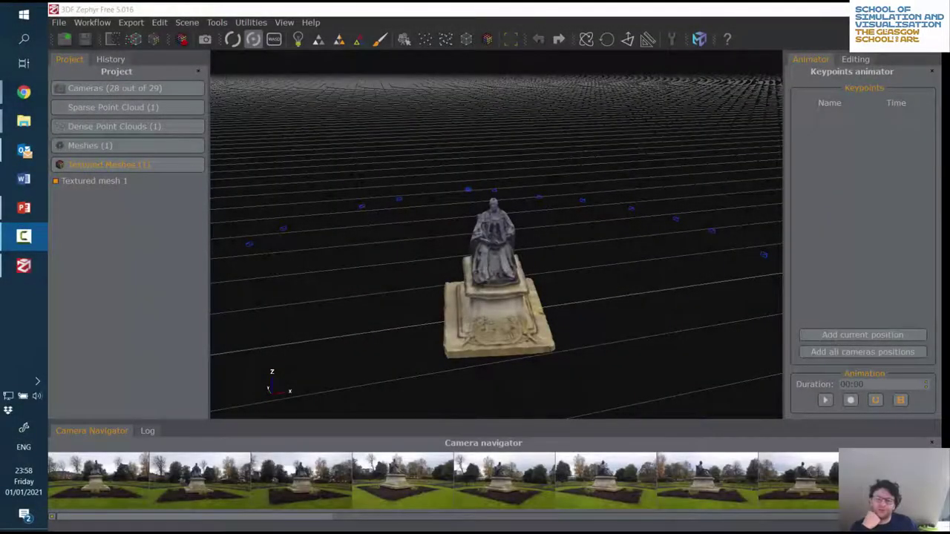
# - Examine the textured statue mesh from several angles and distances, and reset the view to frame the whole model
pyautogui.moveTo(505, 282); pyautogui.dragTo(569, 285)
pyautogui.scroll(5, 568, 280)
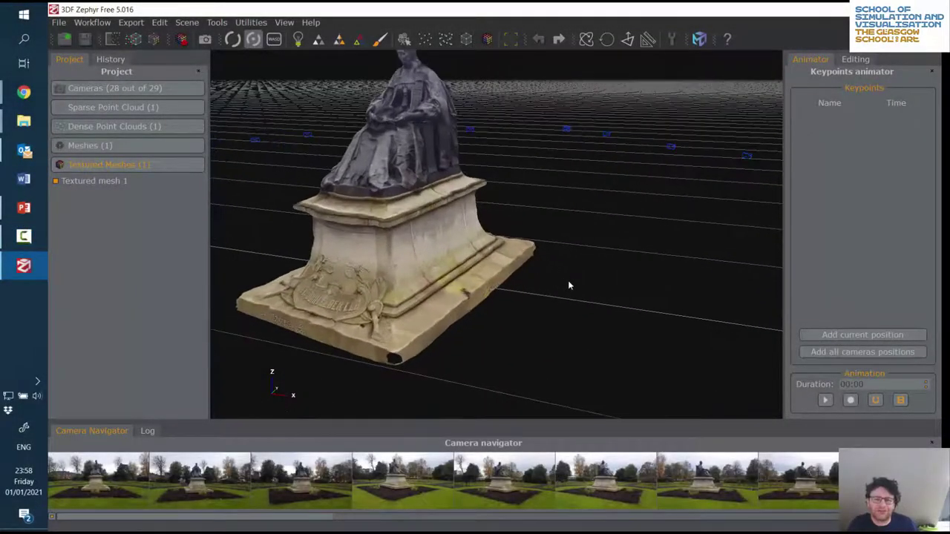
pyautogui.moveTo(538, 180); pyautogui.dragTo(625, 353)
pyautogui.scroll(4, 559, 203)
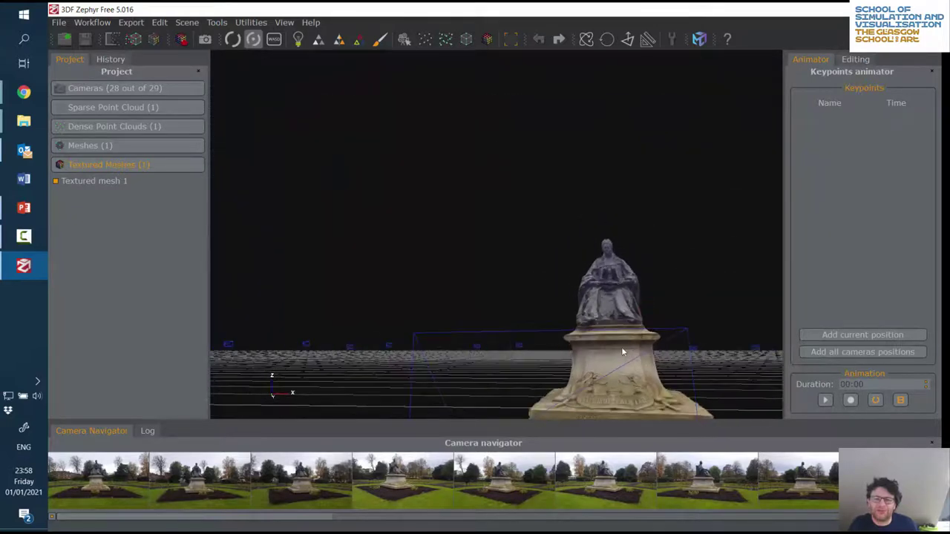
pyautogui.rightClick(564, 282)
pyautogui.click(483, 289)
pyautogui.moveTo(641, 354); pyautogui.dragTo(924, 287)
pyautogui.press('r')
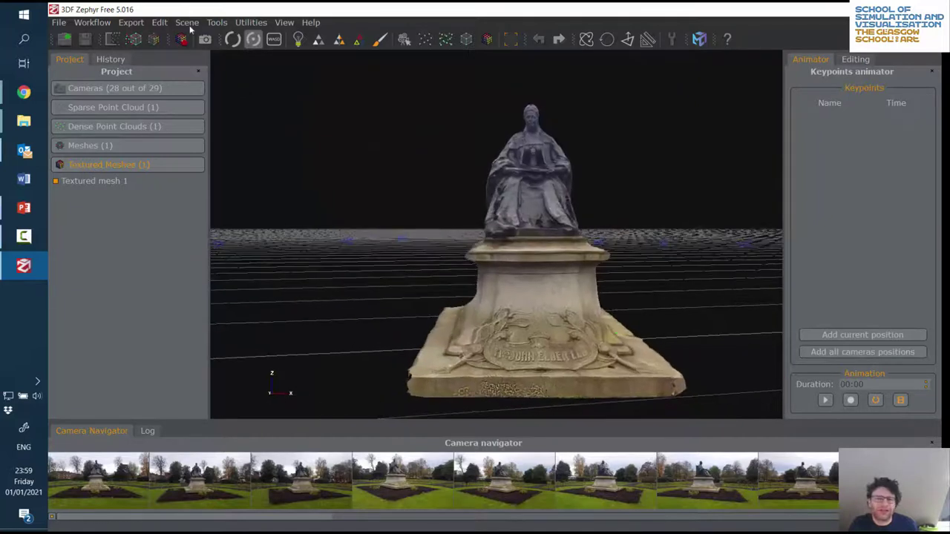
# - Save the project workspace as isabella3.zep in the D:\Pictures\Photogrammetry folder
pyautogui.click(63, 24)
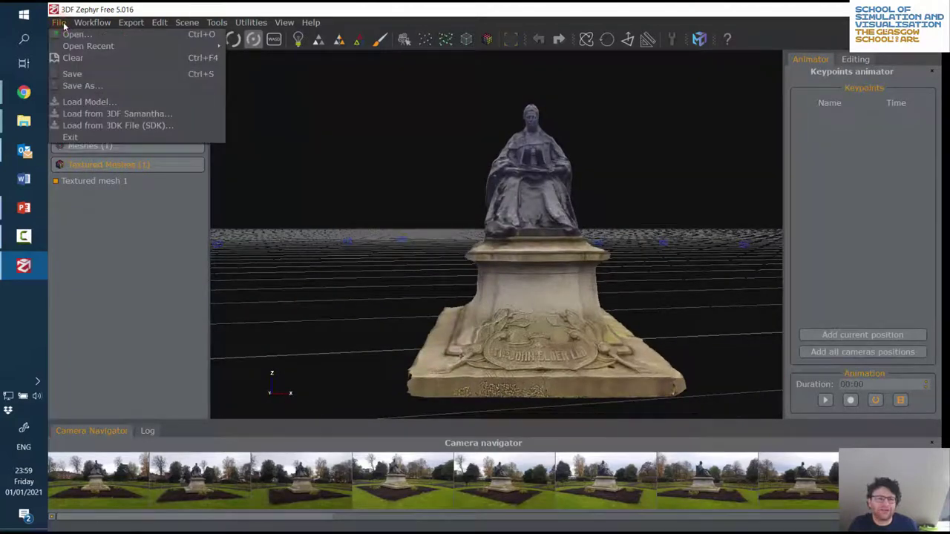
pyautogui.click(74, 75)
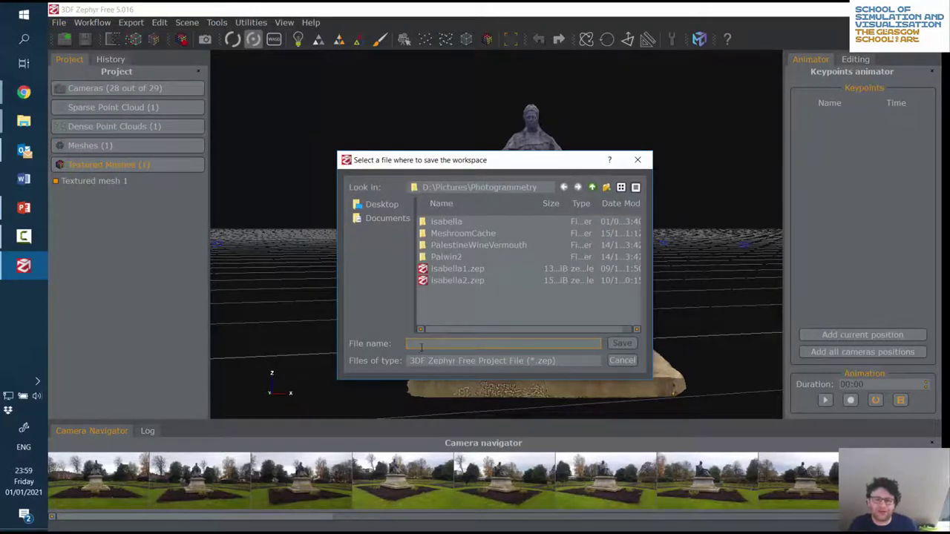
pyautogui.click(454, 279)
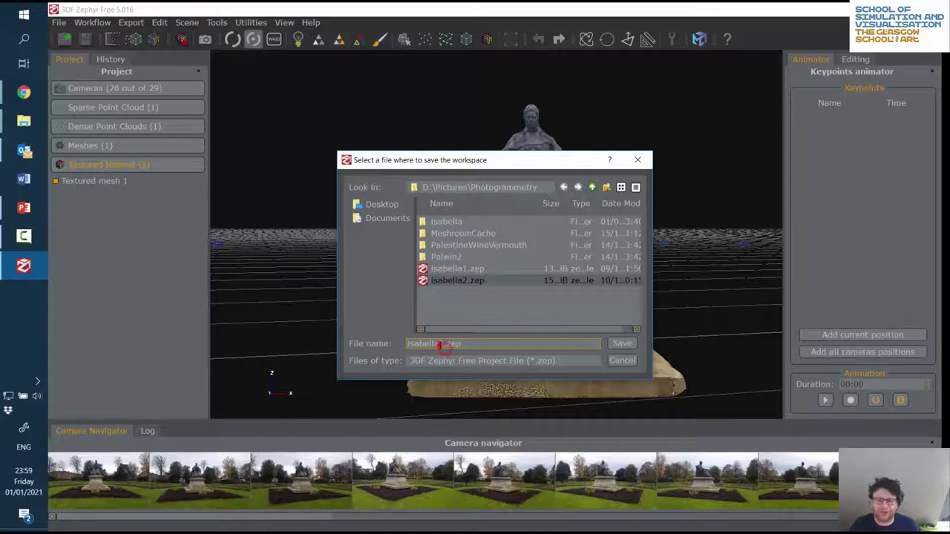
pyautogui.press('BackSpace')
pyautogui.write('3')
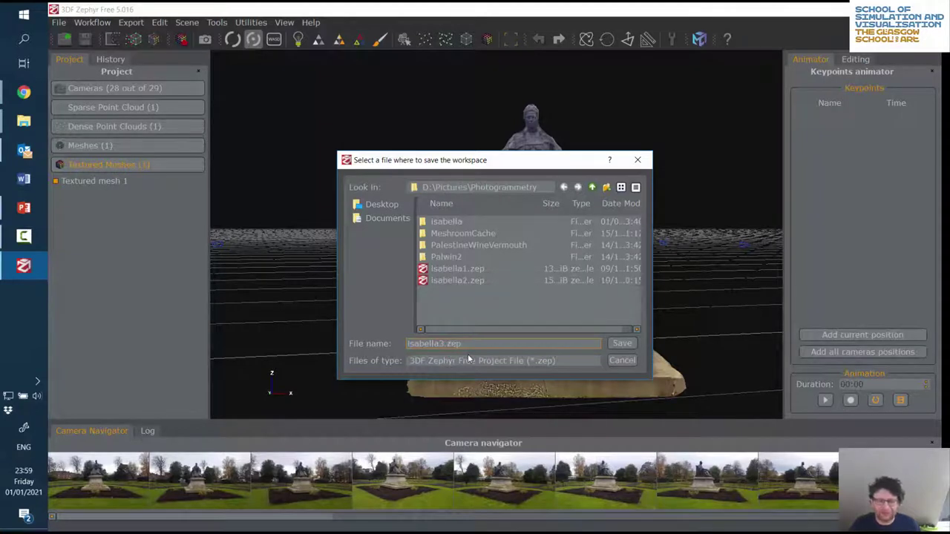
pyautogui.click(621, 344)
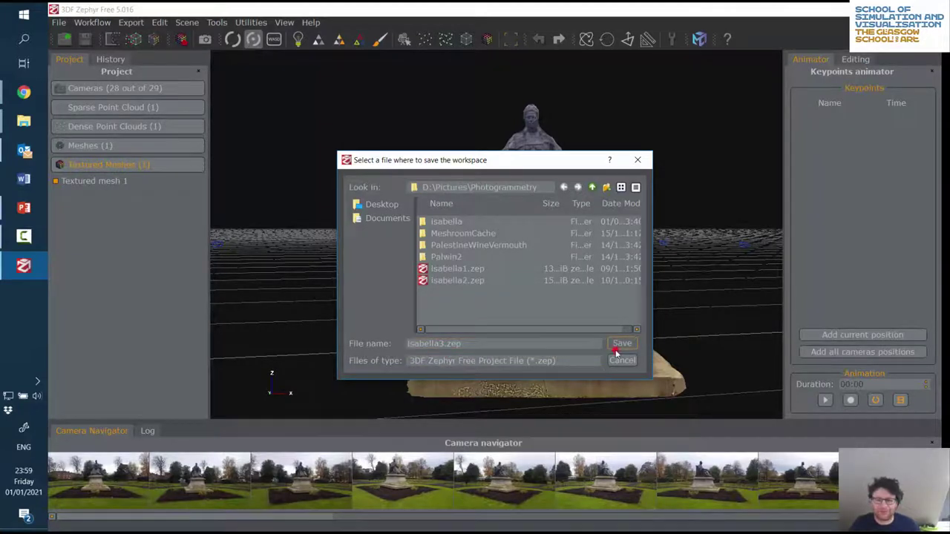
pyautogui.click(57, 23)
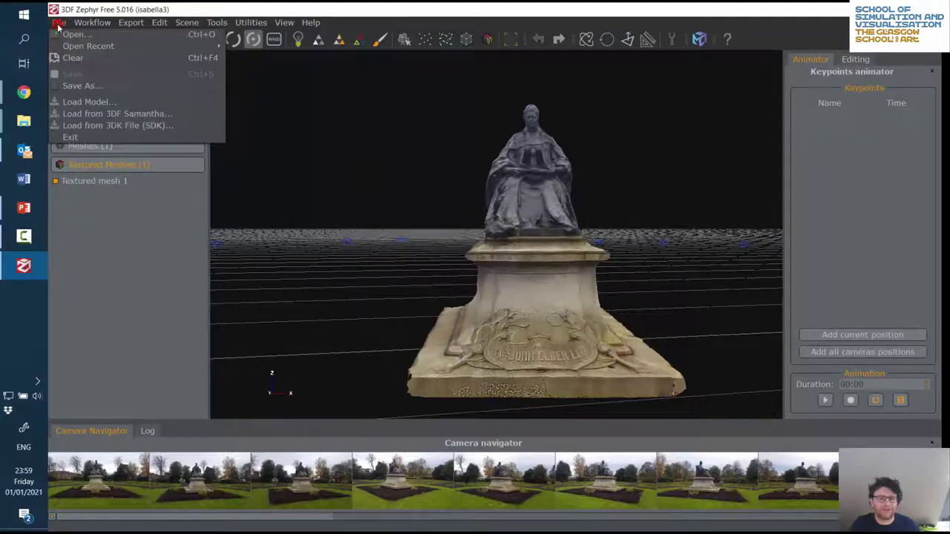
pyautogui.click(73, 87)
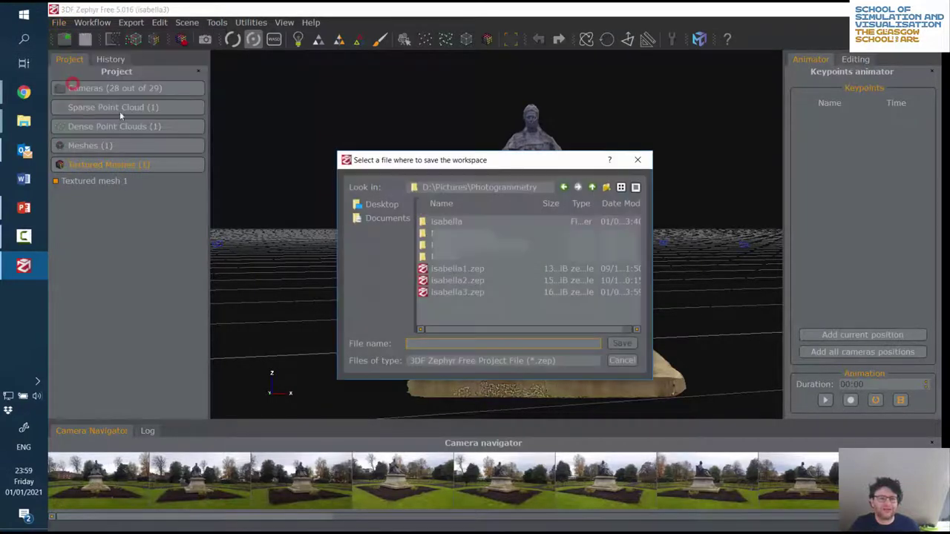
pyautogui.click(477, 360)
pyautogui.click(478, 363)
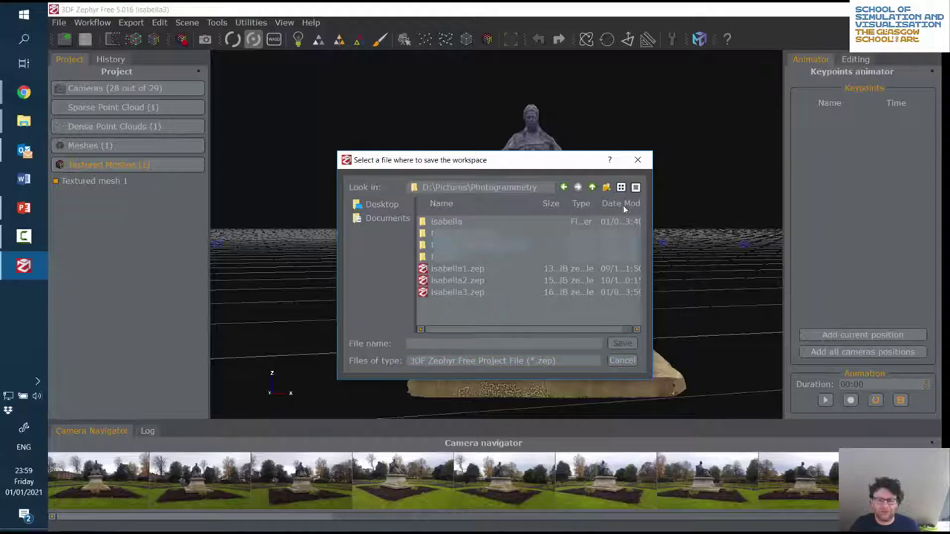
pyautogui.click(636, 159)
# - Export Textured mesh 1 using the Upload to Sketchfab format
pyautogui.click(128, 22)
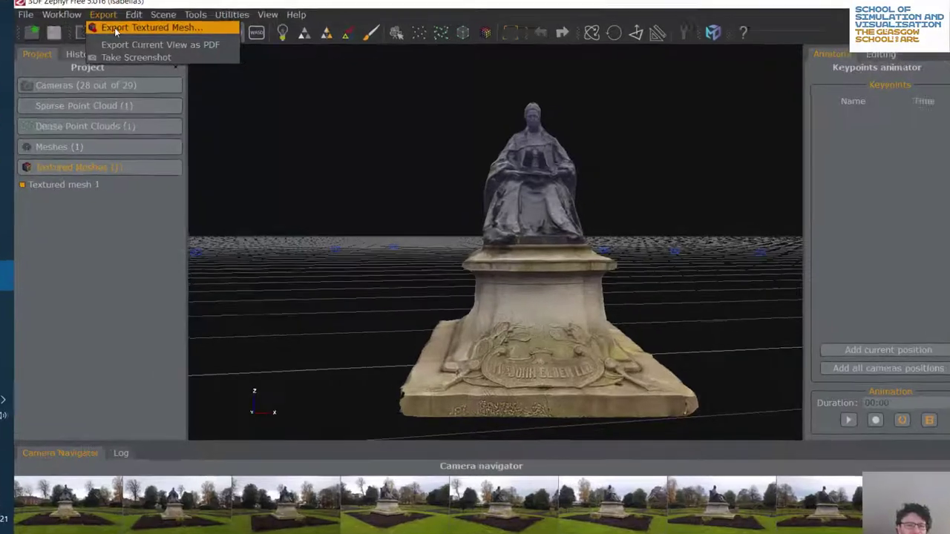
pyautogui.click(141, 35)
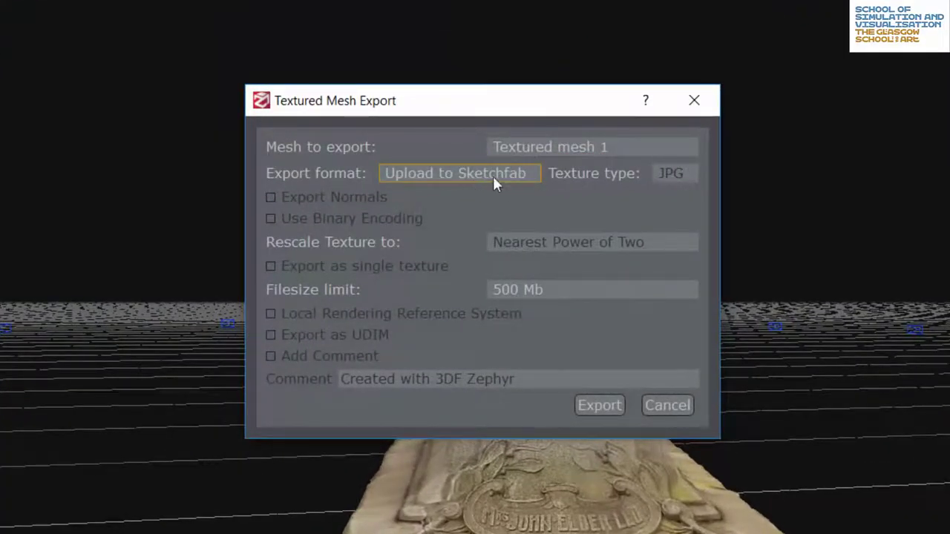
pyautogui.click(504, 178)
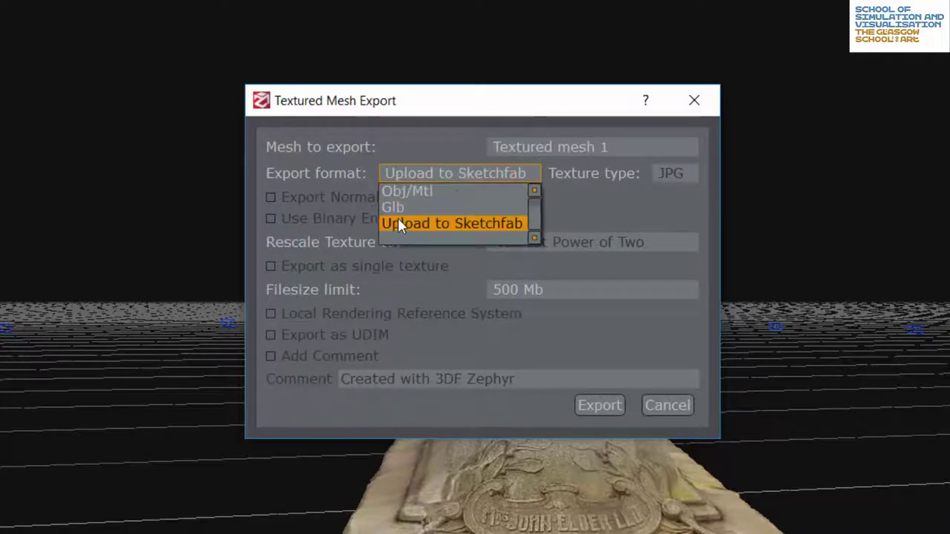
pyautogui.click(402, 226)
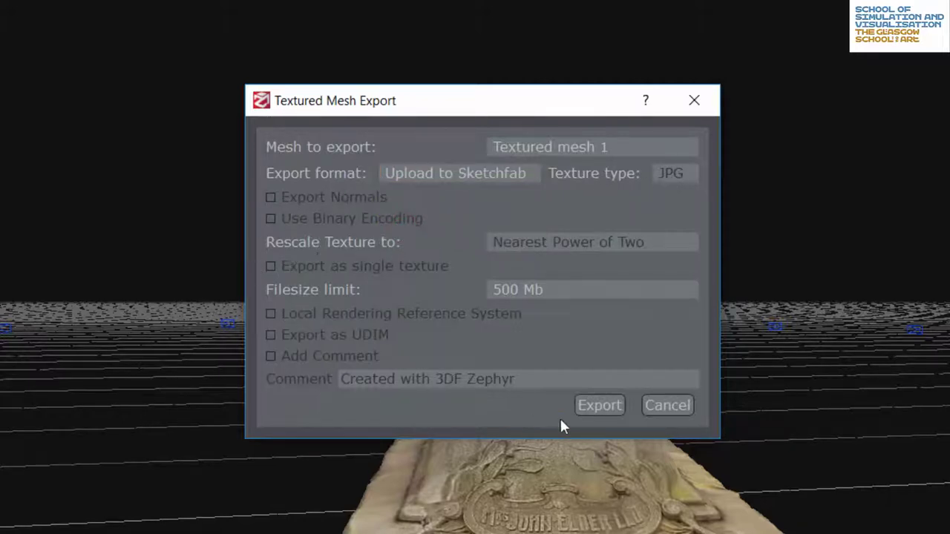
pyautogui.click(599, 406)
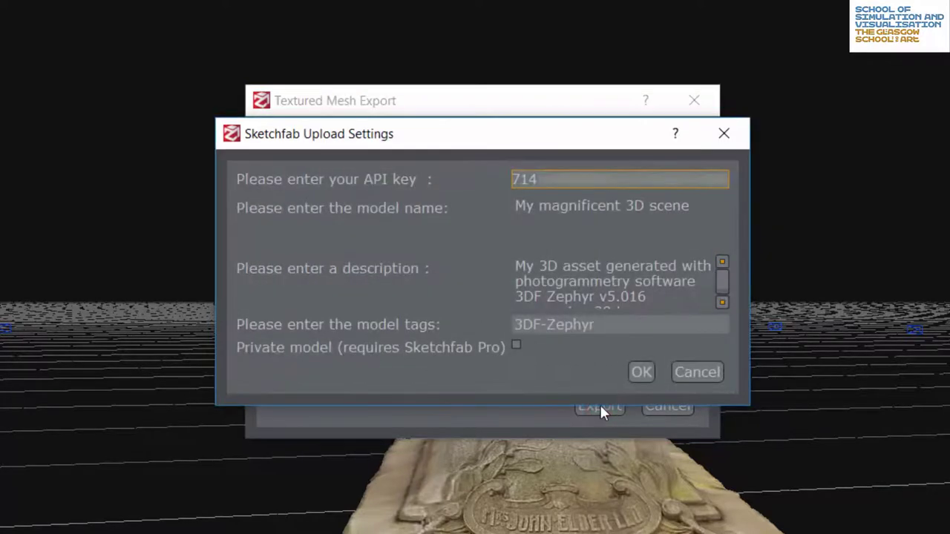
# - Upload the mesh to Sketchfab with the prefilled API key, model name, description and tag, and open the uploaded model there
pyautogui.click(642, 175)
pyautogui.scroll(-1, 572, 282)
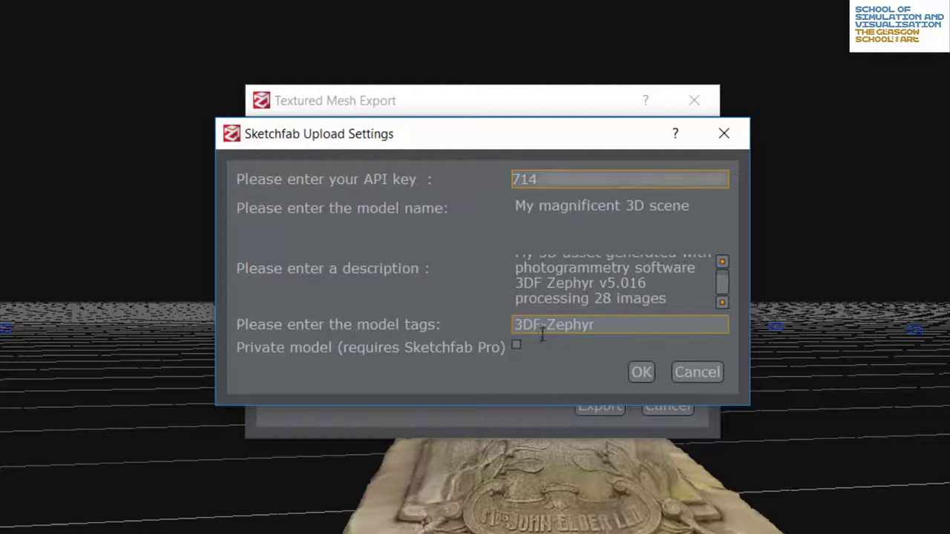
pyautogui.click(633, 374)
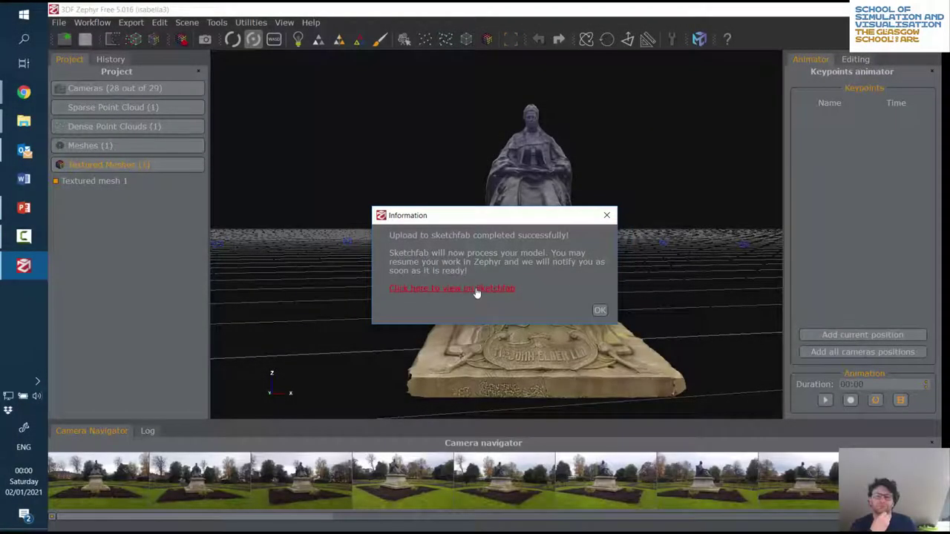
pyautogui.click(477, 290)
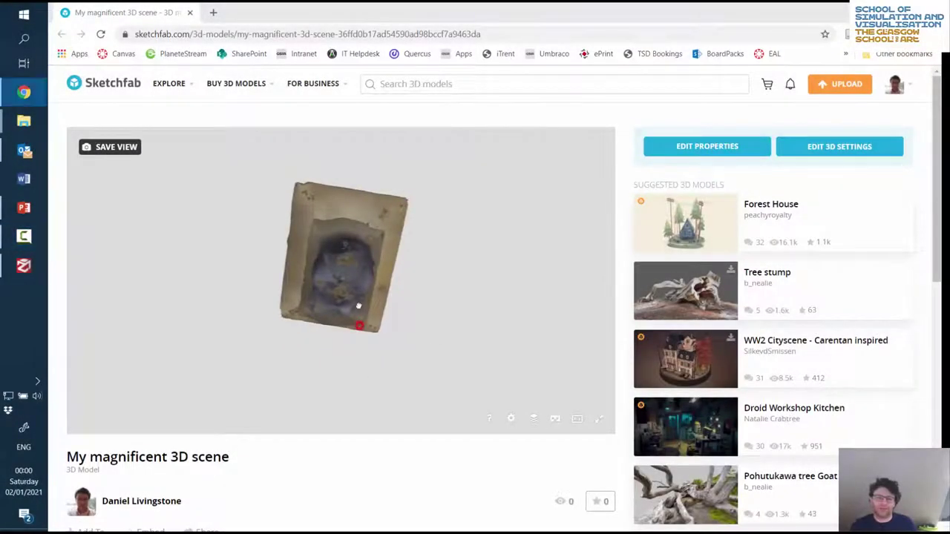
# - Orient the uploaded statue upright from the front, enlarge it in the viewer and save that view for the model
pyautogui.moveTo(358, 305)
pyautogui.mouseDown()
pyautogui.moveTo(361, 274)
pyautogui.moveTo(363, 288)
pyautogui.moveTo(403, 323)
pyautogui.moveTo(339, 272)
pyautogui.mouseUp()
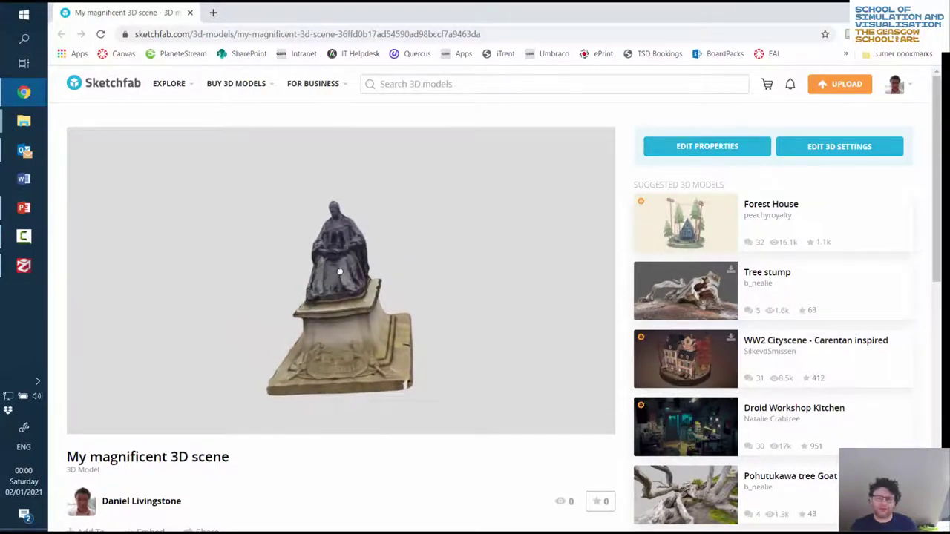
pyautogui.scroll(3, 339, 272)
pyautogui.click(105, 147)
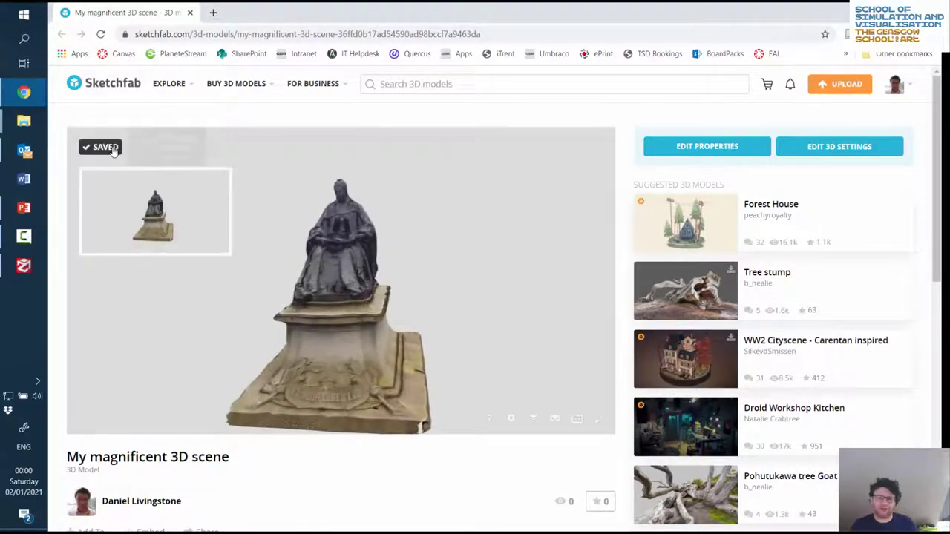
pyautogui.click(104, 147)
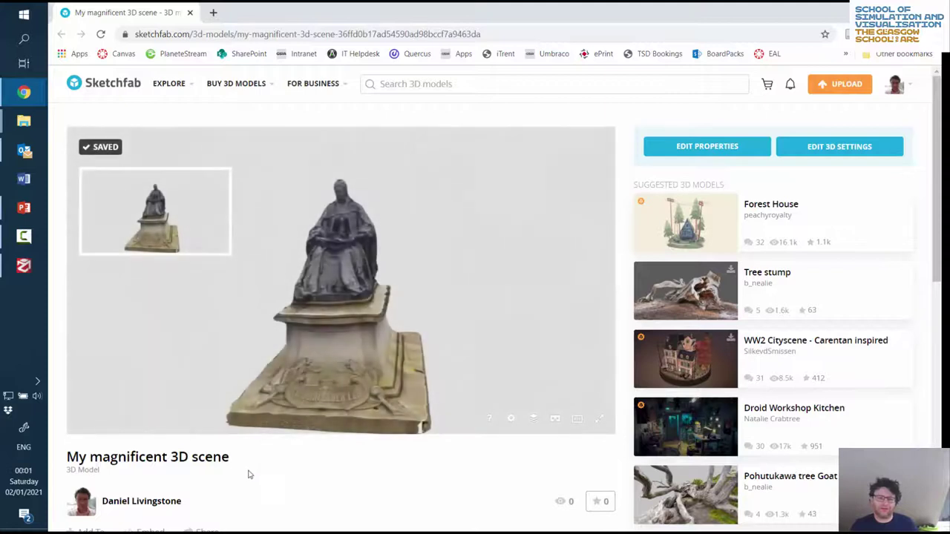
# - Open the uploaded model's properties for editing and replace its title with "Isabella (v4)"
pyautogui.scroll(-2, 248, 475)
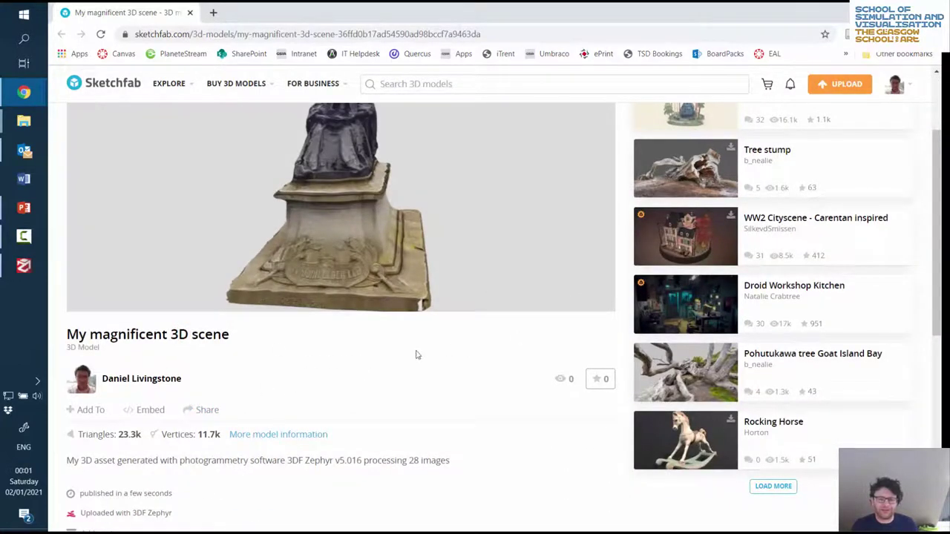
pyautogui.scroll(2, 416, 356)
pyautogui.moveTo(268, 274); pyautogui.dragTo(306, 272)
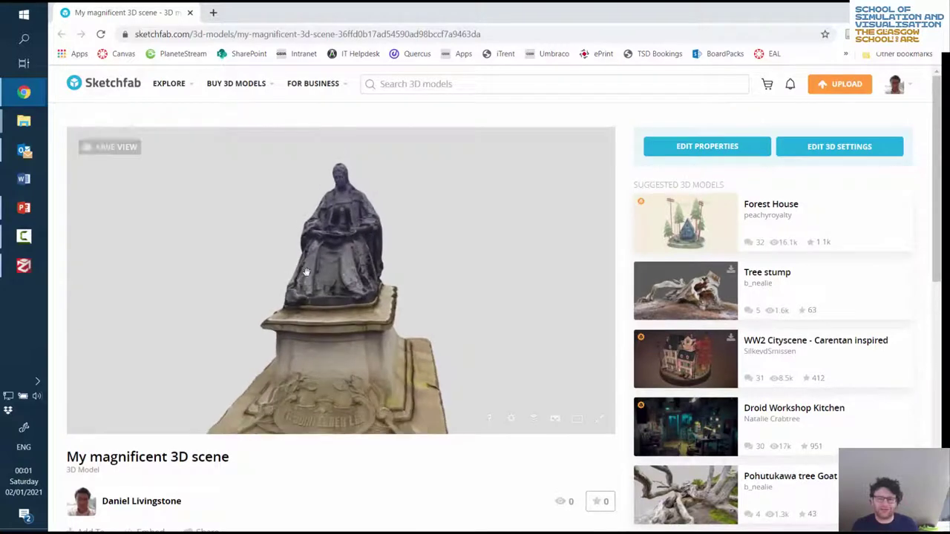
pyautogui.click(723, 147)
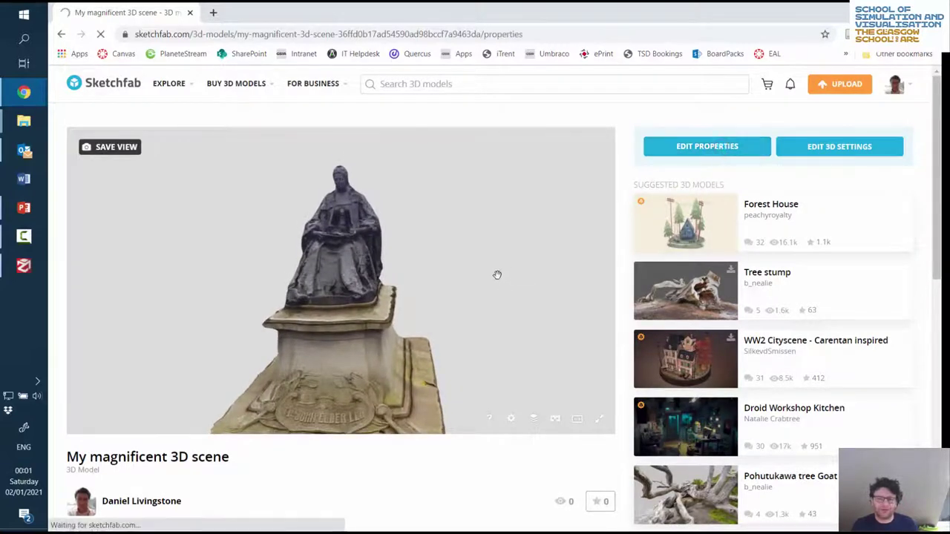
pyautogui.moveTo(426, 157); pyautogui.dragTo(289, 145)
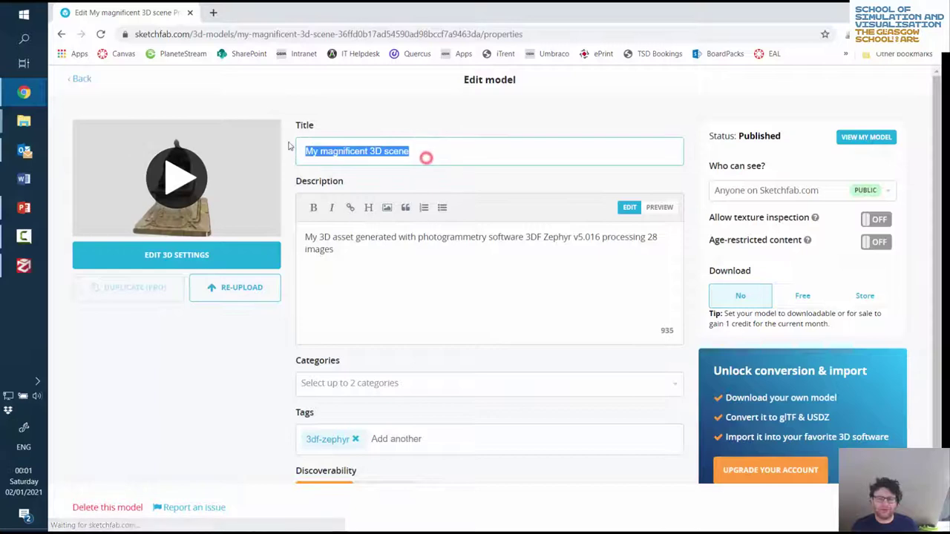
pyautogui.press('BackSpace')
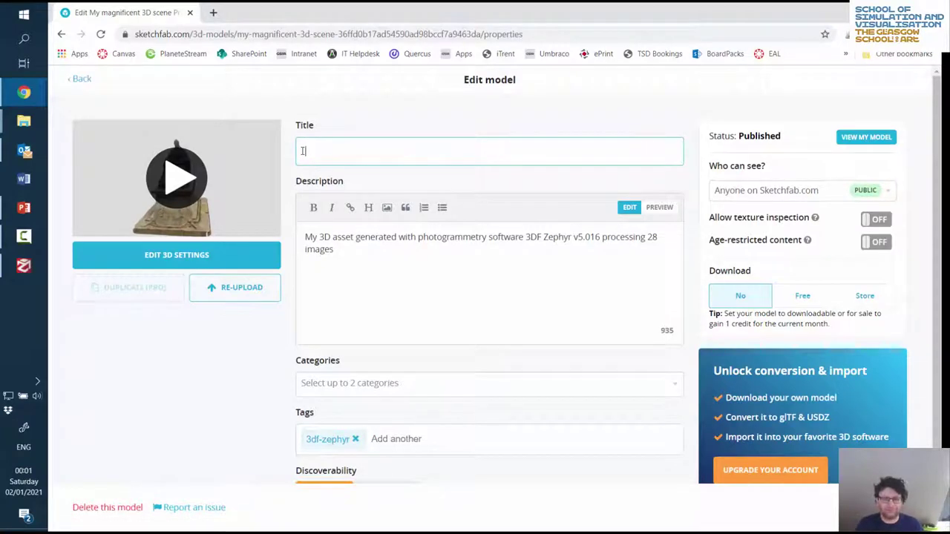
pyautogui.write('Isabel')
pyautogui.write('la')
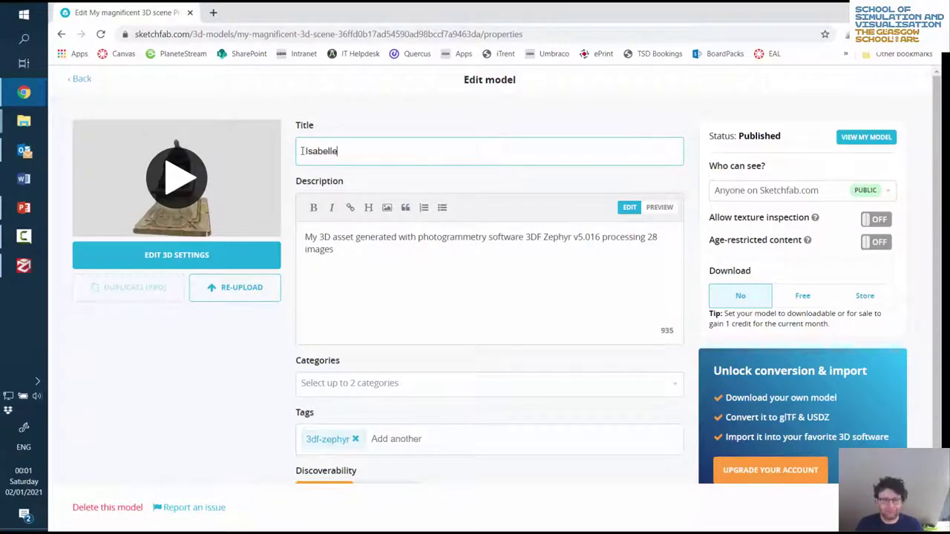
pyautogui.write(' v')
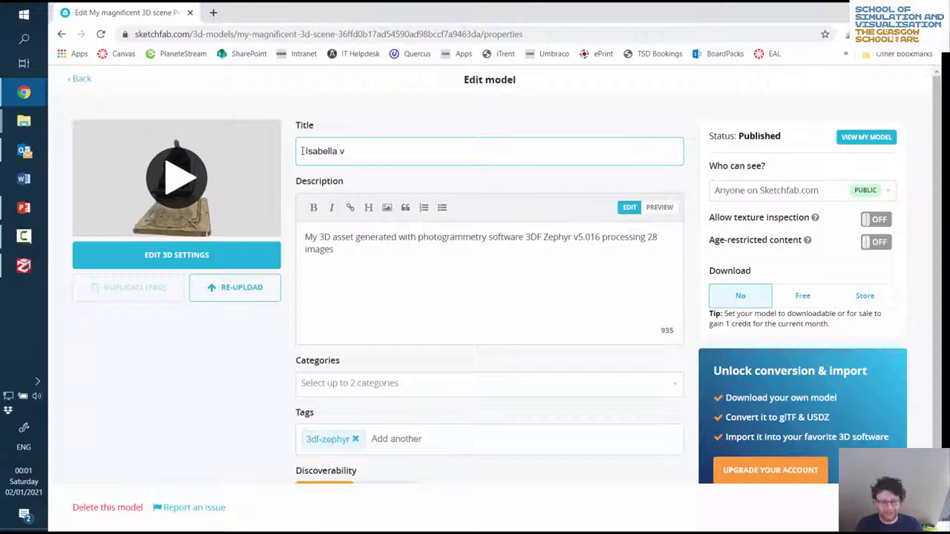
pyautogui.write('(v4')
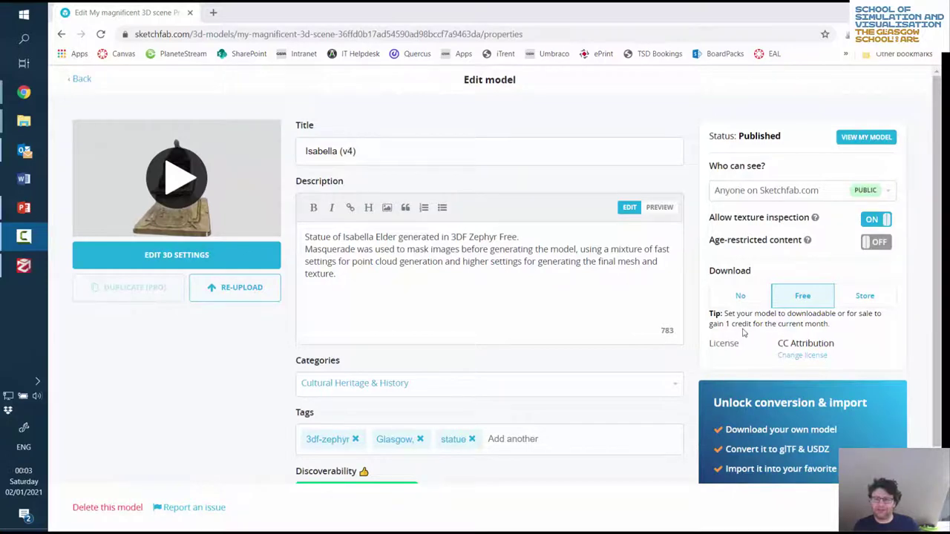
# - Review and save the edited model properties, and return to the model's page
pyautogui.scroll(-2, 743, 332)
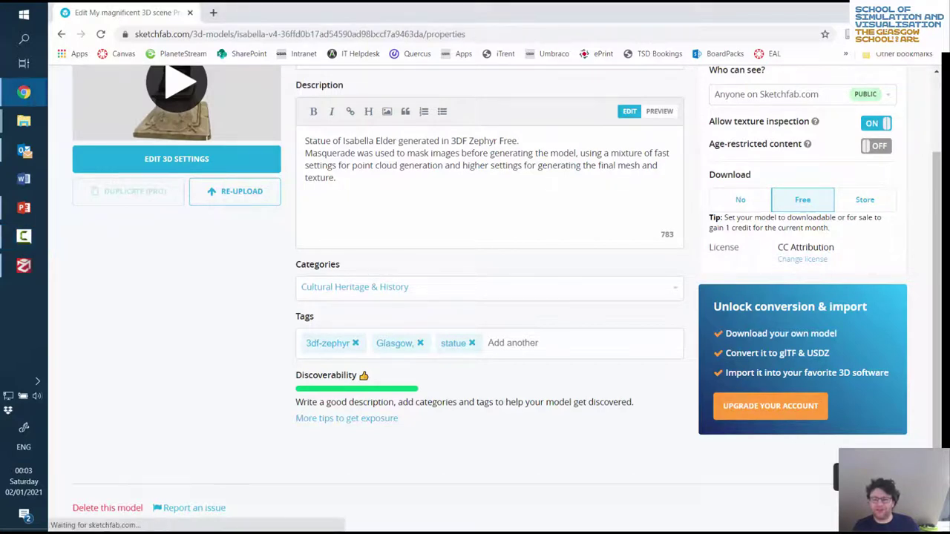
pyautogui.scroll(2, 548, 386)
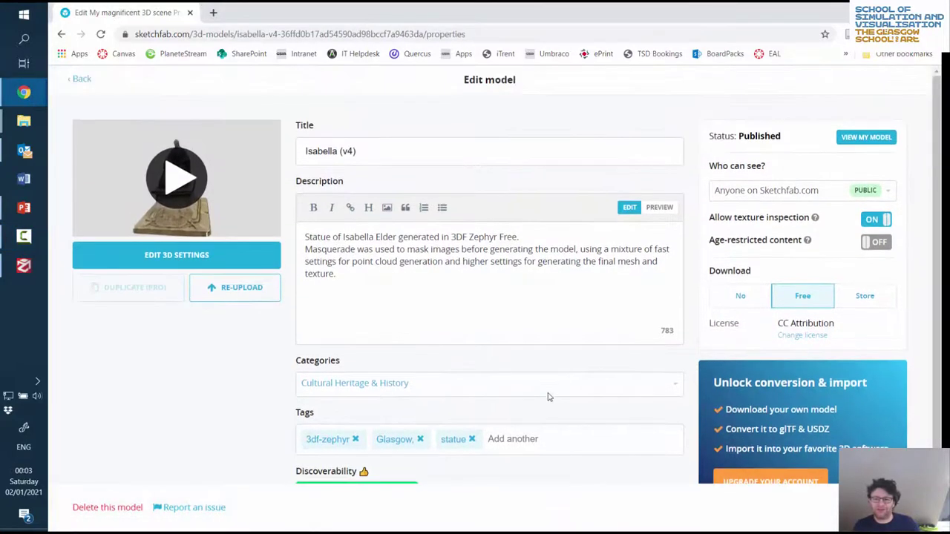
pyautogui.click(82, 79)
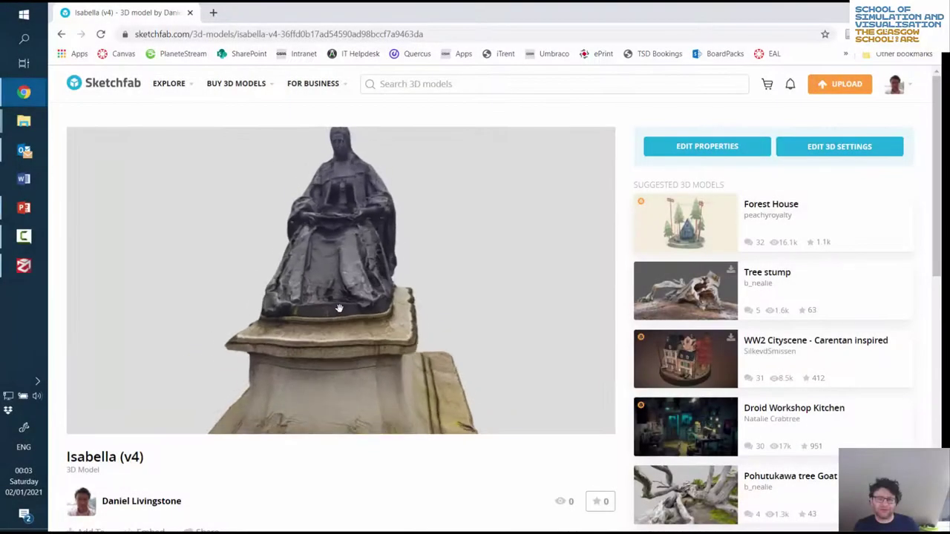
# - Inspect the Isabella (v4) model up close and compare it with the earlier Isabella Elder statue models on the profile
pyautogui.scroll(6, 356, 267)
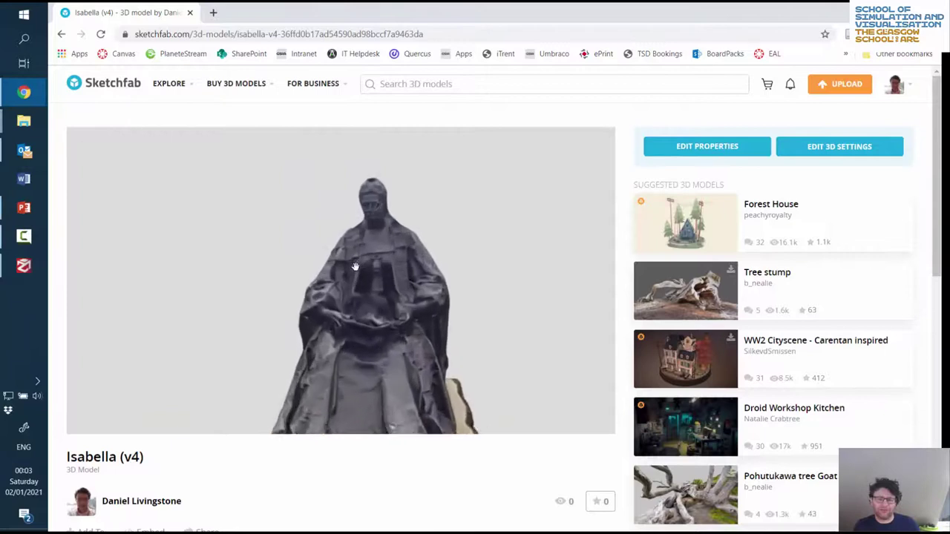
pyautogui.moveTo(413, 343); pyautogui.dragTo(448, 276)
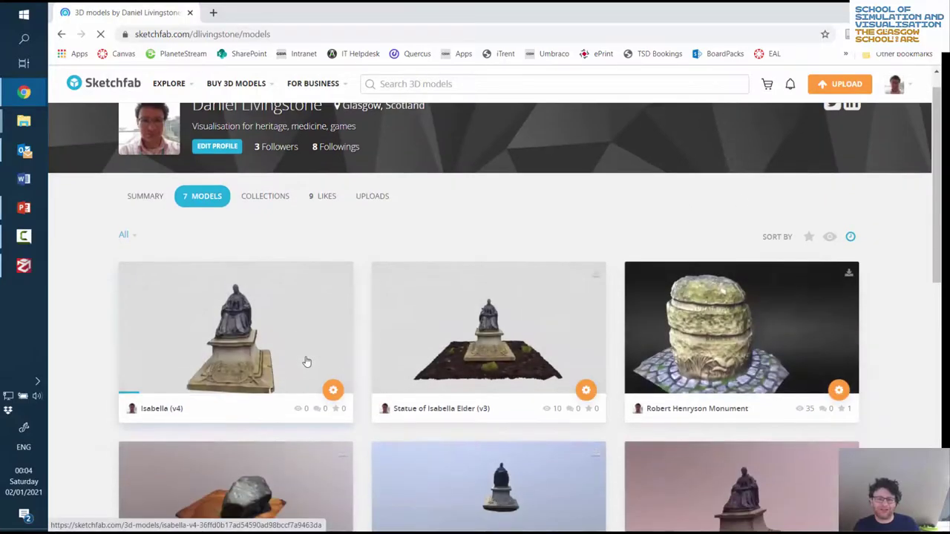
pyautogui.click(307, 361)
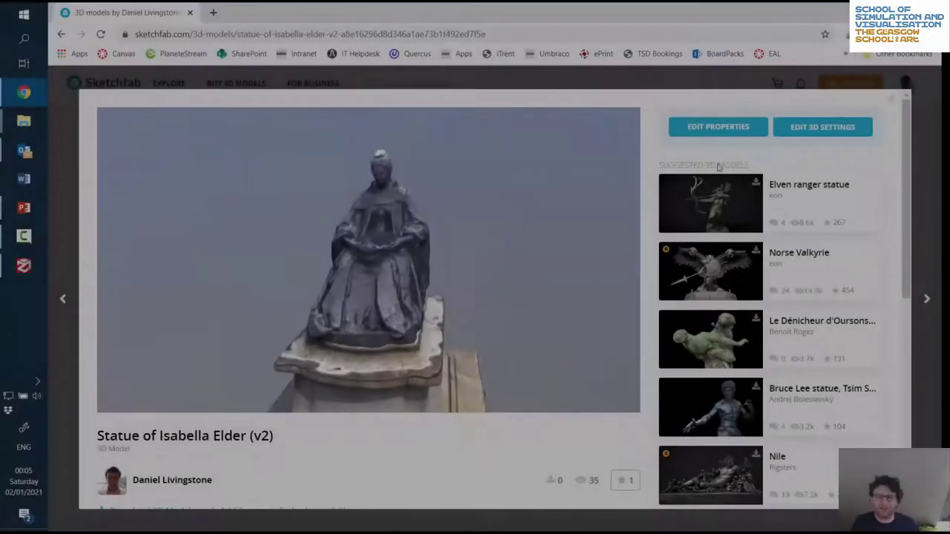
pyautogui.click(892, 101)
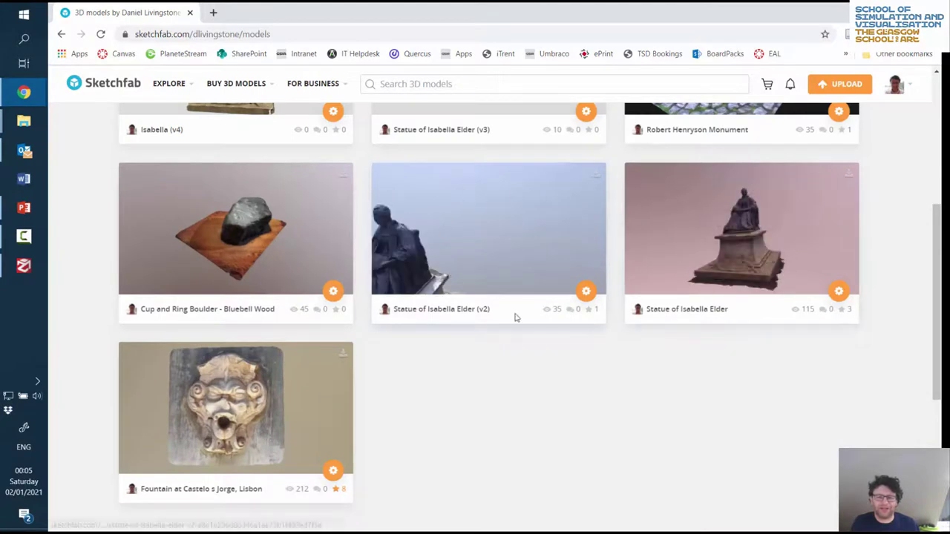
pyautogui.scroll(3, 628, 391)
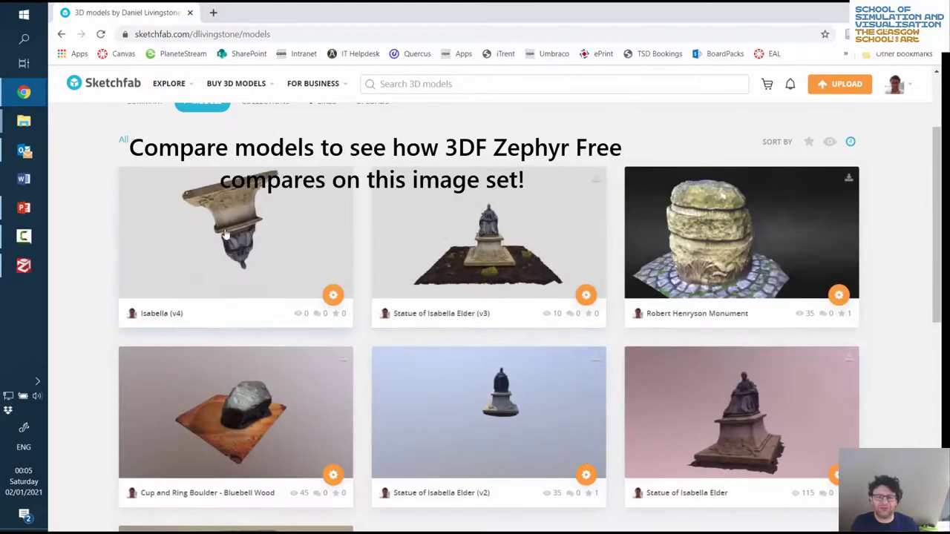